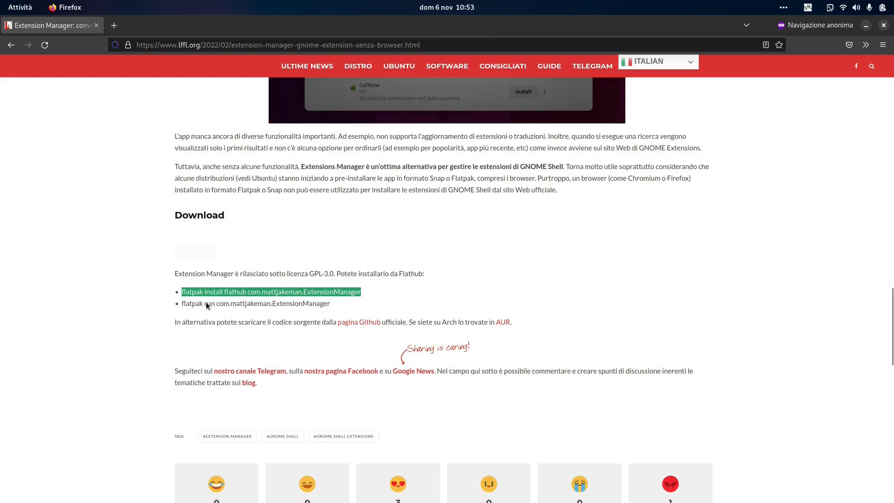
Close the browser's Extension Manager article and bring the Estensioni window to the front.
{"action": "left_click", "coordinate": [96, 26]}
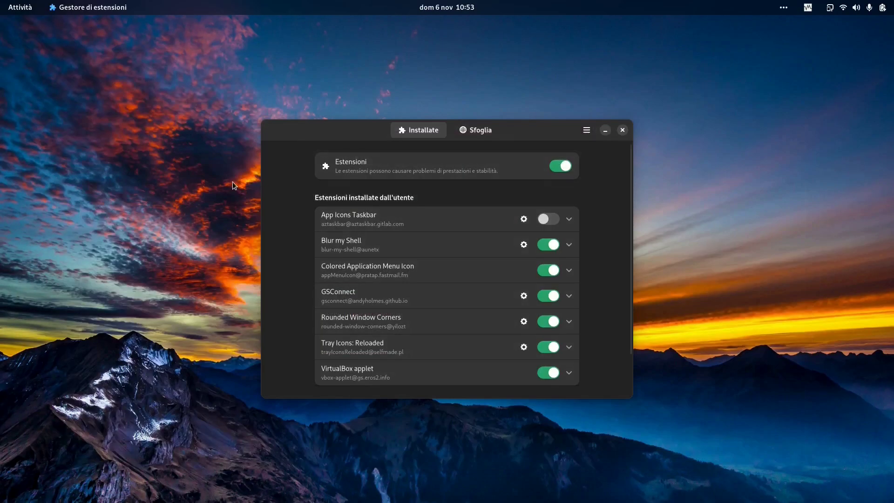
{"action": "mouse_move", "coordinate": [2, 4]}
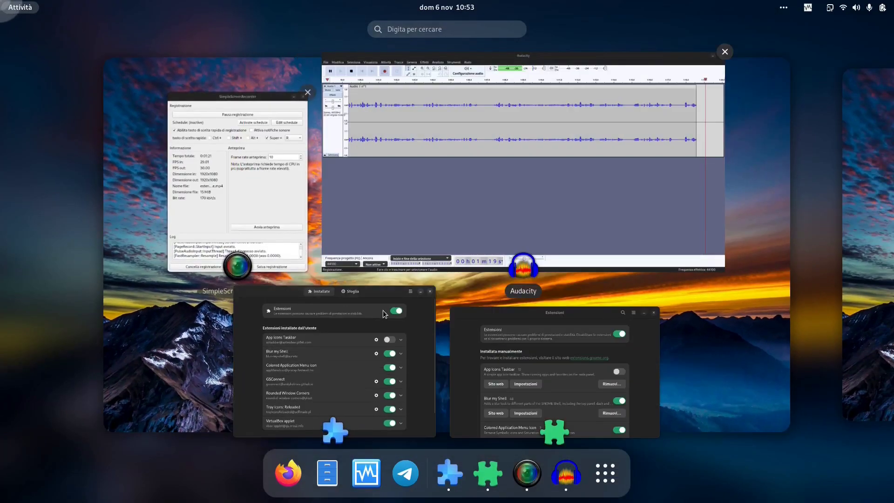
{"action": "left_click", "coordinate": [514, 364]}
{"action": "mouse_move", "coordinate": [468, 149]}
{"action": "left_mouse_down"}
{"action": "mouse_move", "coordinate": [464, 120]}
{"action": "mouse_move", "coordinate": [457, 162]}
{"action": "left_mouse_up"}
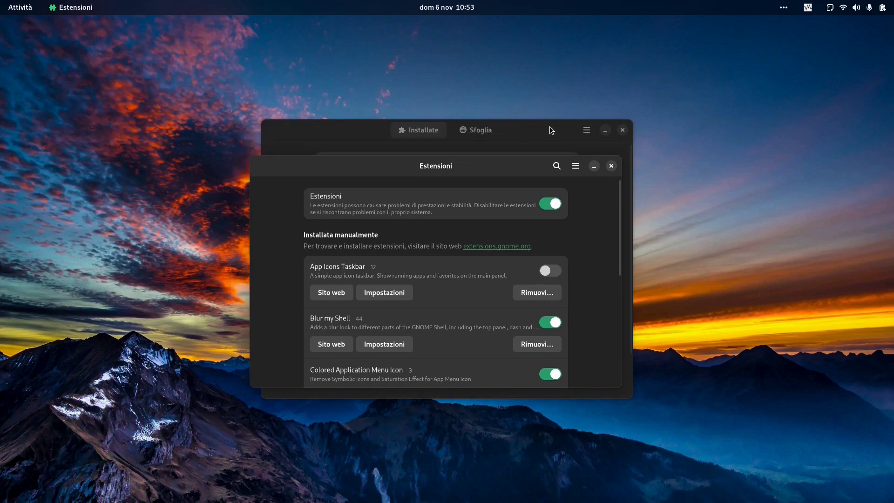
Reopen Estensioni through a system search for "est" and look through its list of manually installed extensions.
{"action": "left_click", "coordinate": [603, 131]}
{"action": "key", "text": "super"}
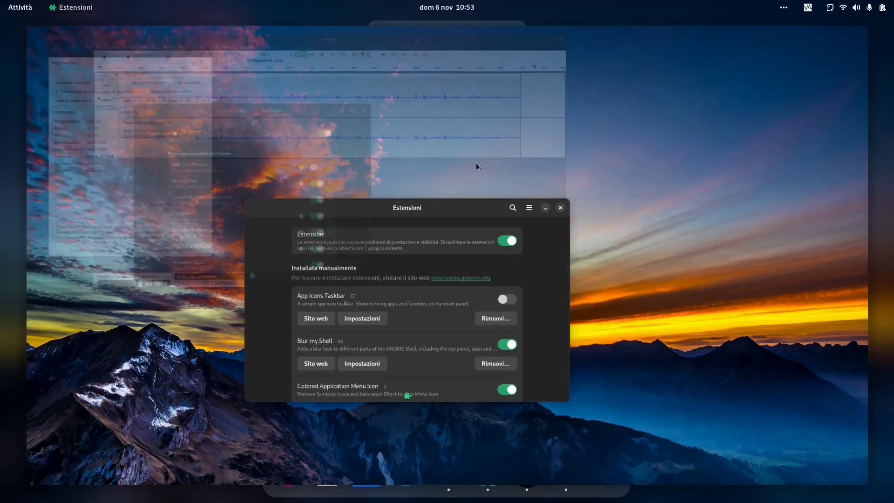
{"action": "type", "text": "est"}
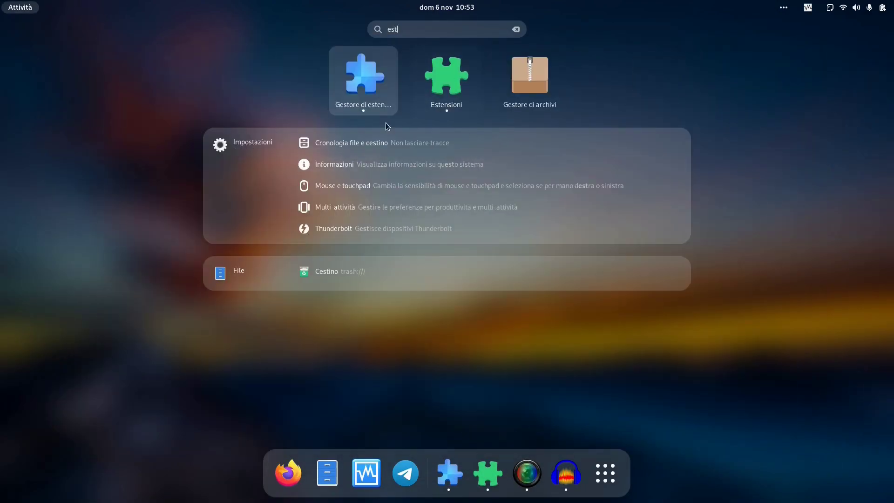
{"action": "left_click", "coordinate": [445, 78]}
{"action": "left_click_drag", "start_coordinate": [410, 169], "coordinate": [438, 137]}
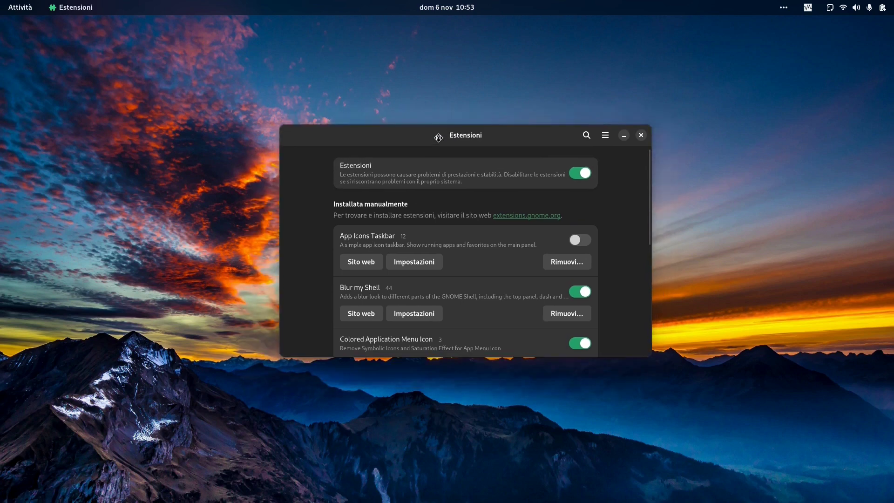
{"action": "left_click_drag", "start_coordinate": [437, 138], "coordinate": [418, 131]}
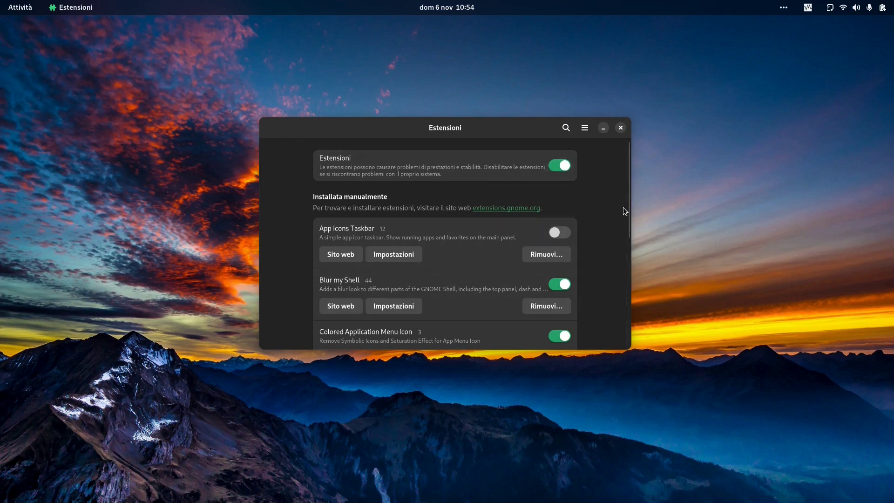
{"action": "scroll", "coordinate": [627, 205], "scroll_direction": "down", "scroll_amount": 1}
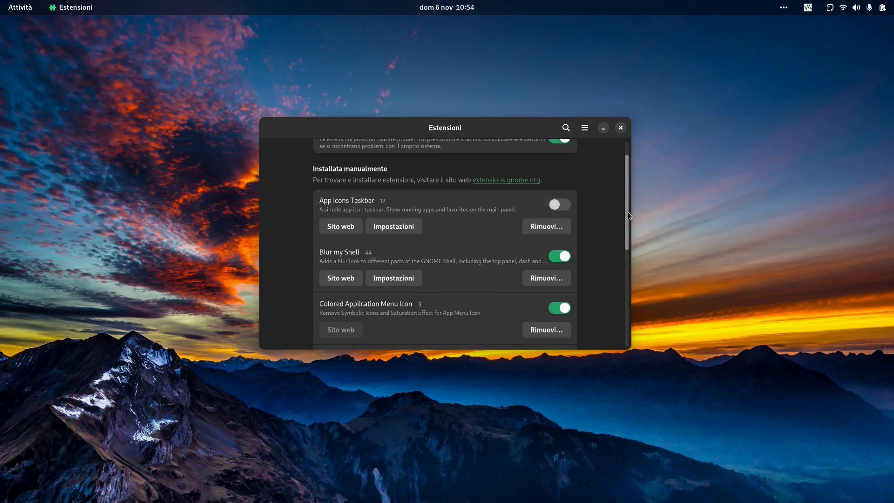
{"action": "scroll", "coordinate": [627, 211], "scroll_direction": "down", "scroll_amount": 3}
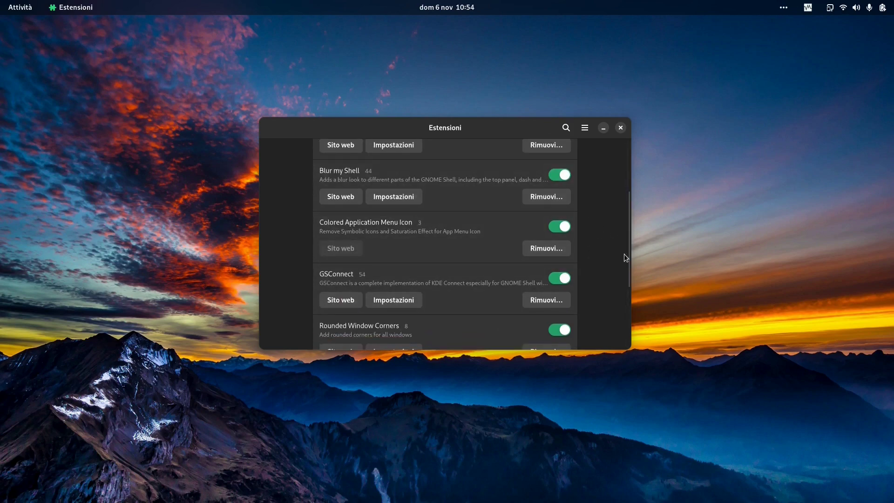
{"action": "scroll", "coordinate": [626, 279], "scroll_direction": "down", "scroll_amount": 5}
Switch to Gestore di estensioni and look through its user-installed and built-in extensions.
{"action": "mouse_move", "coordinate": [2, 4]}
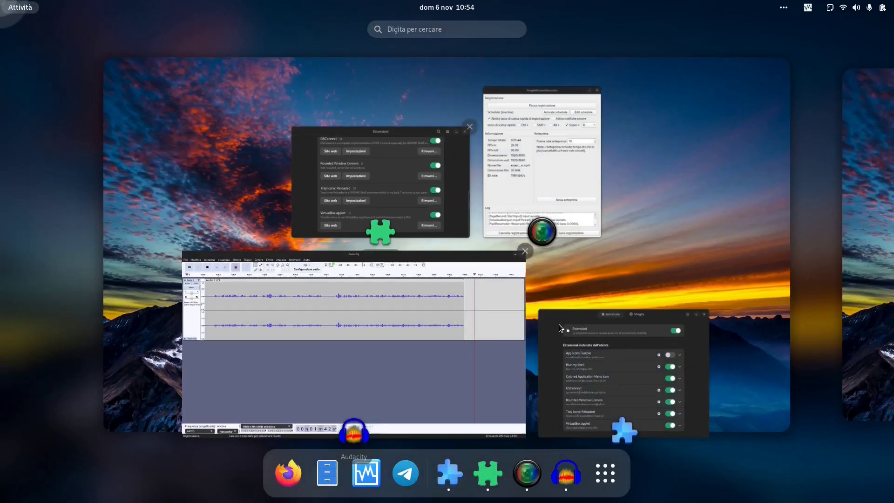
{"action": "left_click", "coordinate": [610, 345]}
{"action": "left_click_drag", "start_coordinate": [501, 132], "coordinate": [498, 126]}
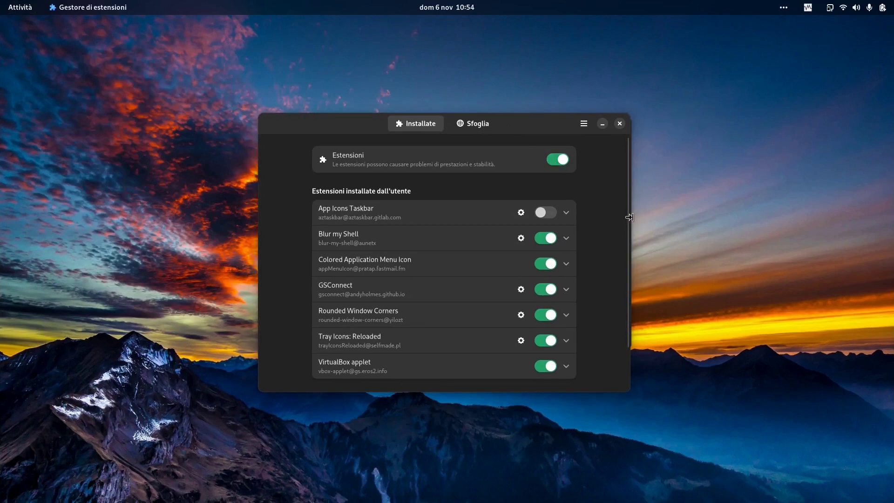
{"action": "left_click_drag", "start_coordinate": [629, 216], "coordinate": [629, 256]}
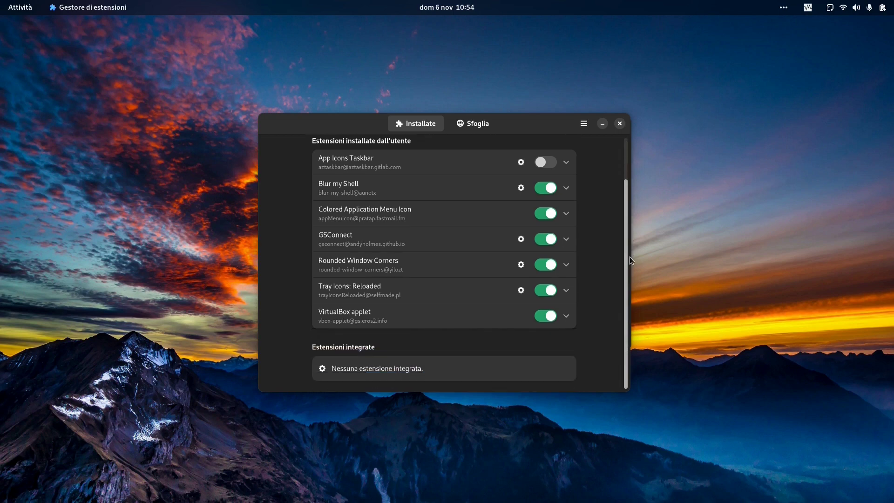
{"action": "left_click", "coordinate": [562, 169]}
{"action": "left_click", "coordinate": [531, 167]}
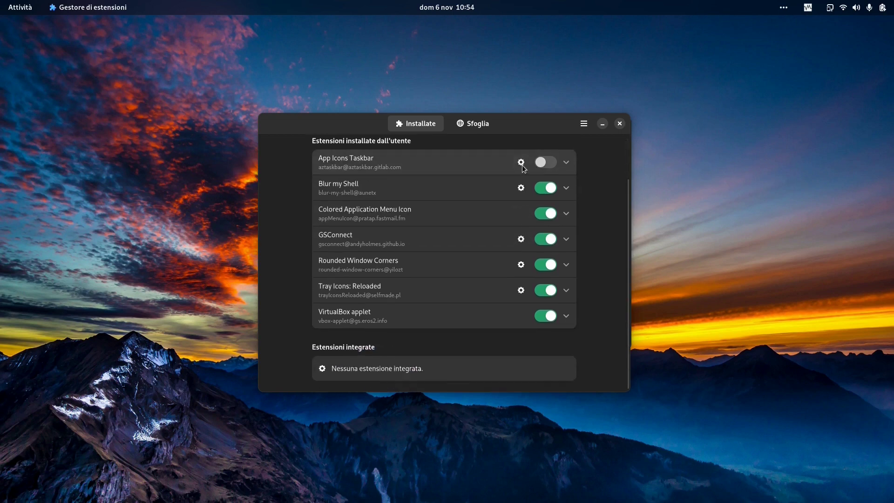
{"action": "scroll", "coordinate": [480, 308], "scroll_direction": "up", "scroll_amount": 2}
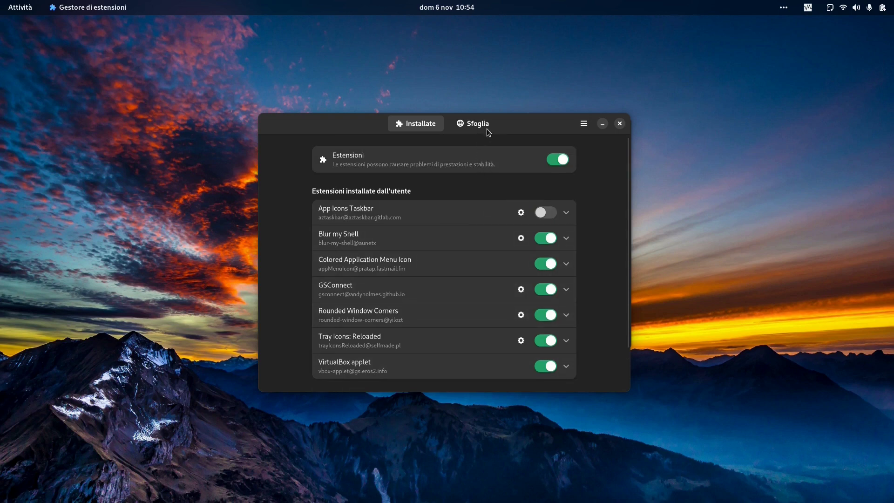
Search the online extension catalogue for "blur" and view the details page of Blur my Shell.
{"action": "left_click", "coordinate": [466, 122]}
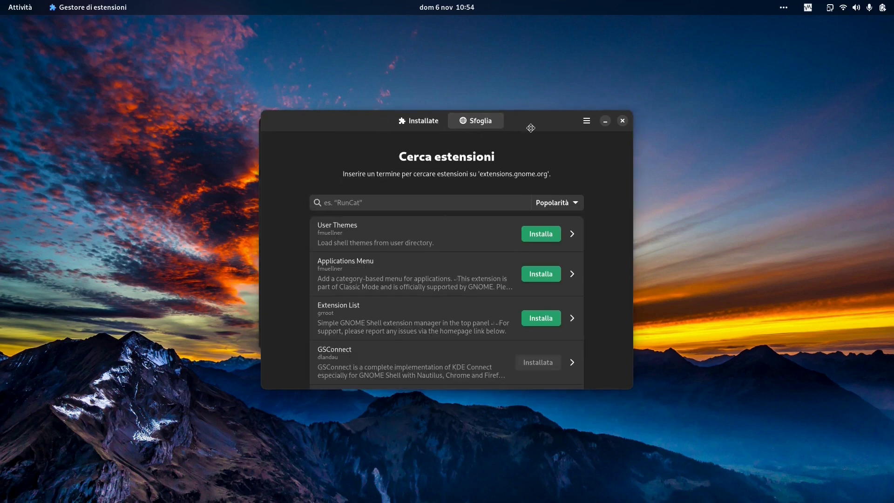
{"action": "left_click", "coordinate": [397, 200]}
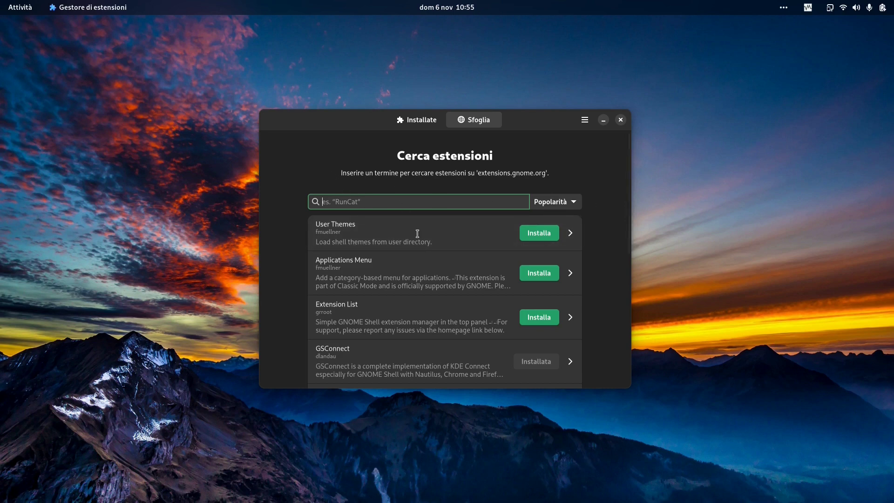
{"action": "type", "text": "blur"}
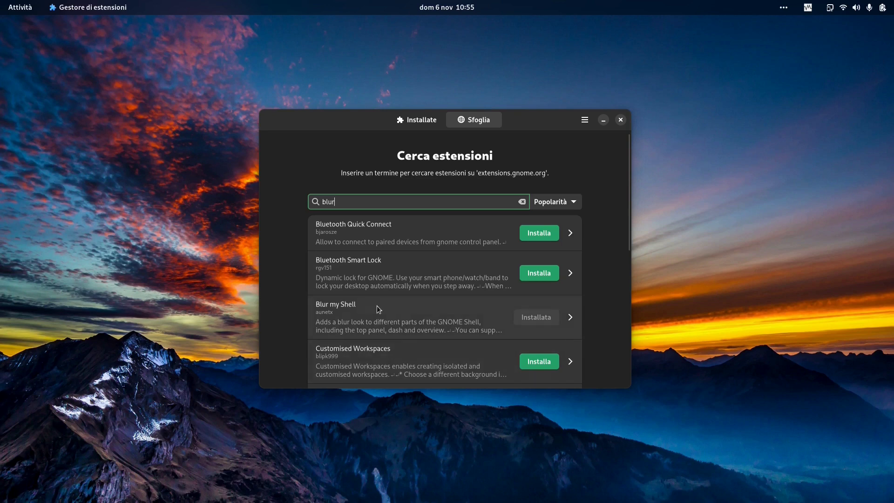
{"action": "left_click", "coordinate": [364, 321]}
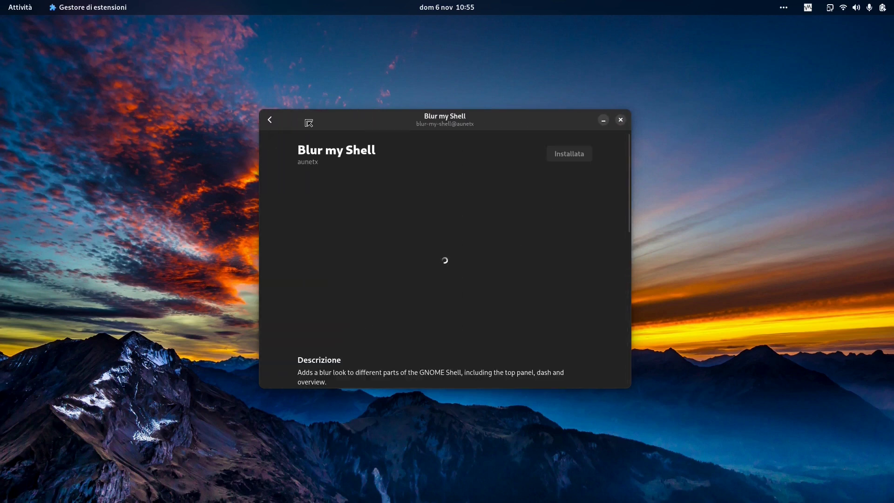
{"action": "left_click", "coordinate": [269, 117]}
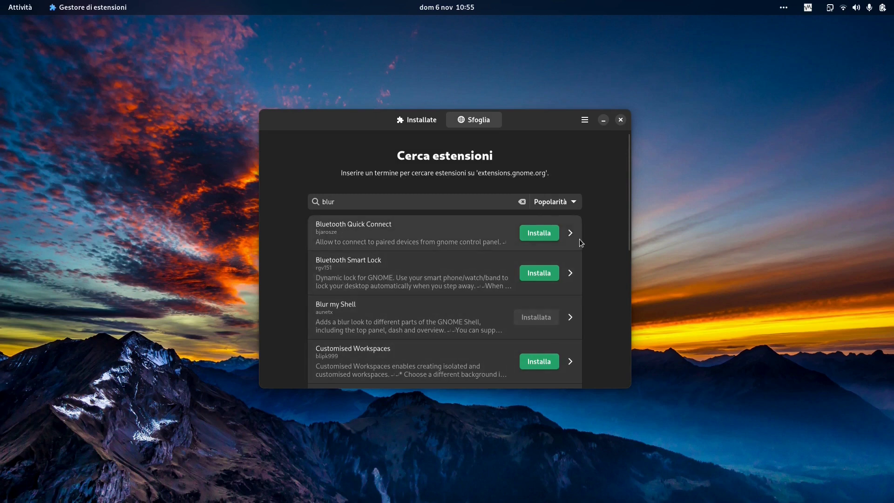
Install the Bluetooth Quick Connect extension from the search results and return to the installed extensions list.
{"action": "left_click", "coordinate": [541, 233]}
{"action": "key", "text": "Return"}
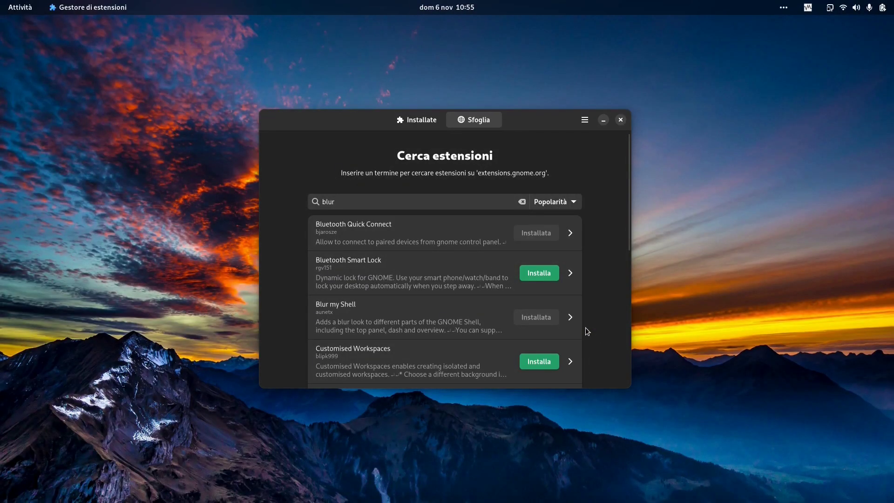
{"action": "left_click", "coordinate": [408, 122]}
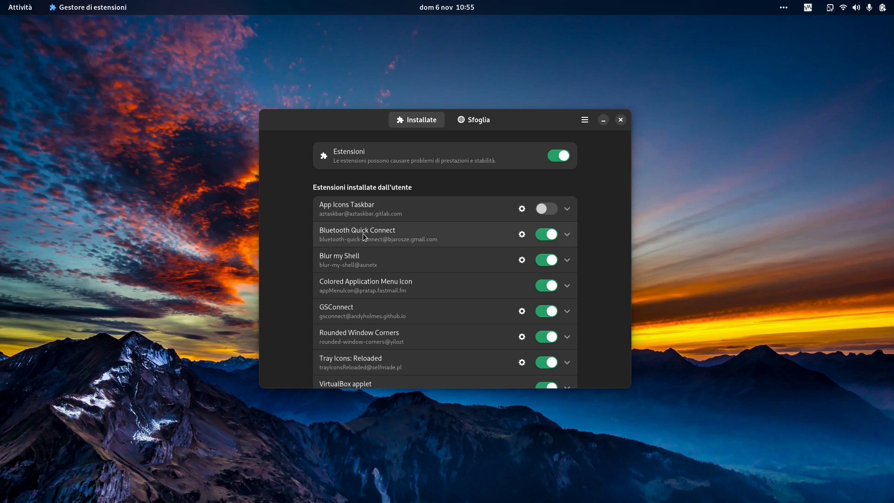
View the details and preferences of Bluetooth Quick Connect, then uninstall the extension.
{"action": "left_click", "coordinate": [566, 234]}
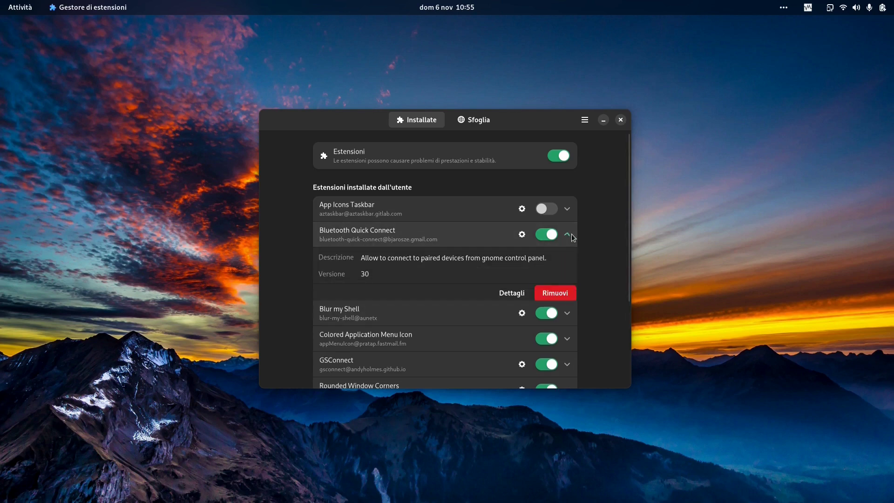
{"action": "left_click", "coordinate": [522, 234]}
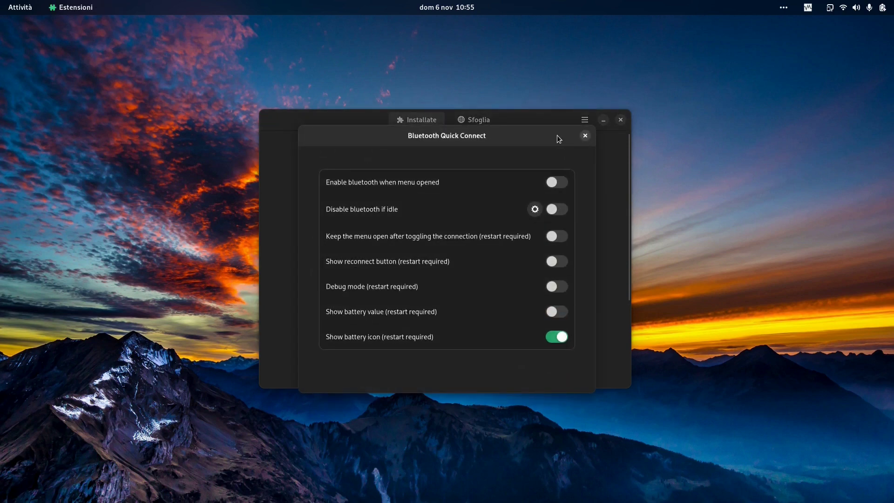
{"action": "left_click", "coordinate": [585, 135]}
{"action": "left_click", "coordinate": [558, 293]}
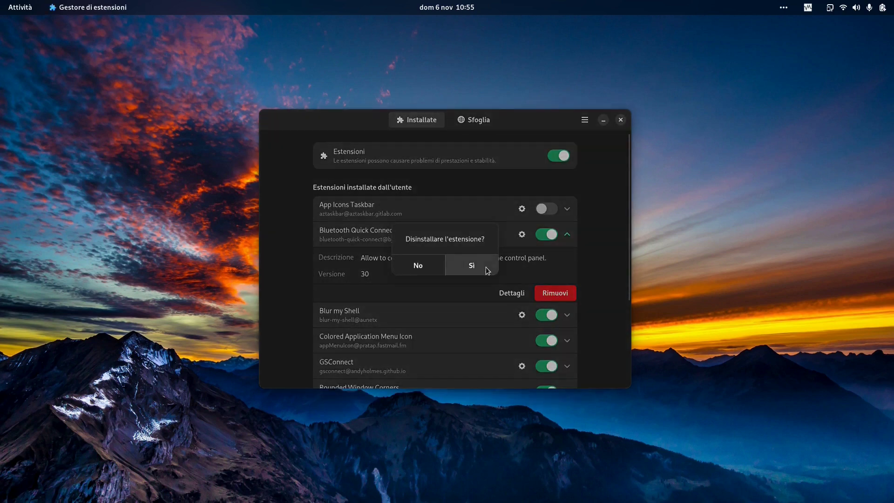
{"action": "left_click", "coordinate": [466, 264]}
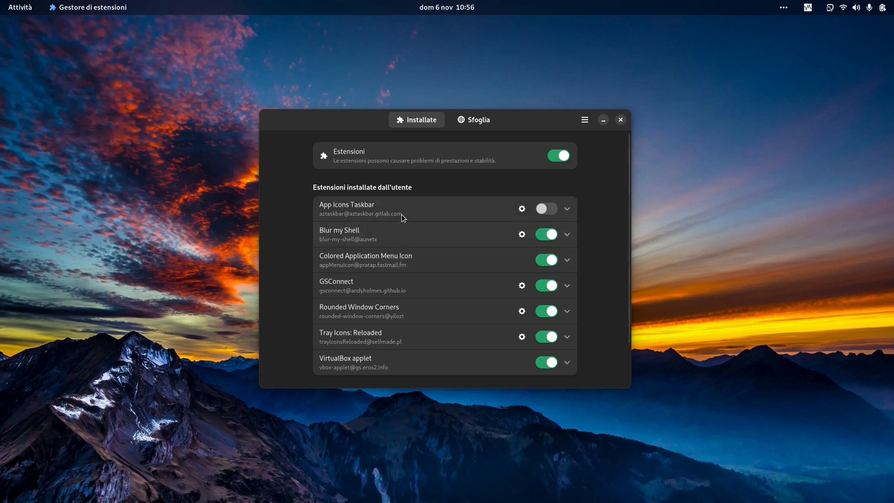
Expand the details of the App Icons Taskbar extension and enable it.
{"action": "left_click", "coordinate": [560, 209]}
{"action": "left_click", "coordinate": [551, 208]}
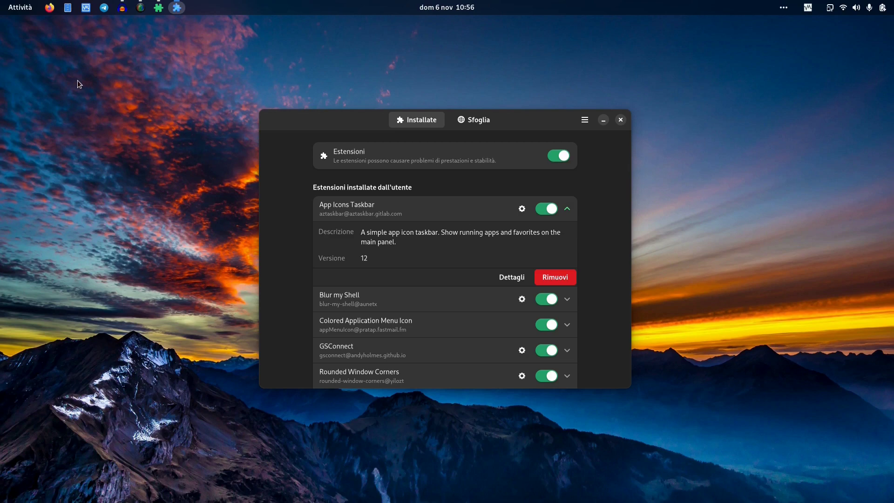
Minimize the Gestore di estensioni window and close the Estensioni window.
{"action": "mouse_move", "coordinate": [0, 0]}
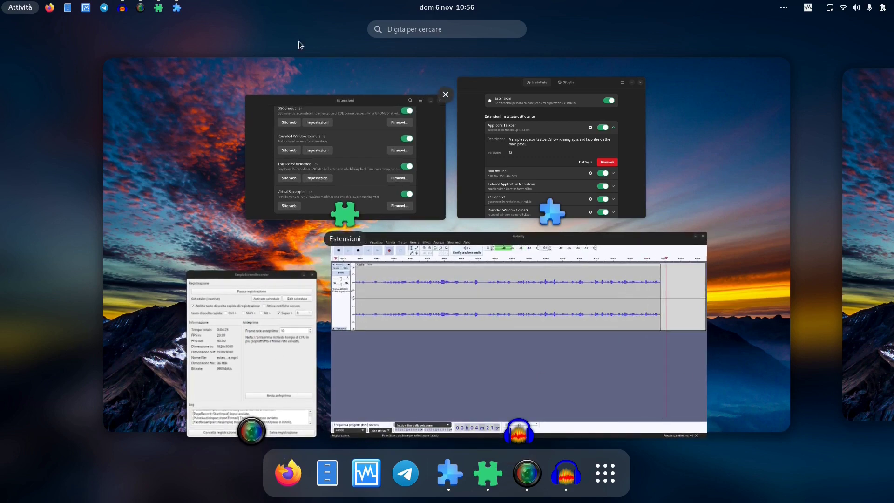
{"action": "left_click", "coordinate": [512, 173]}
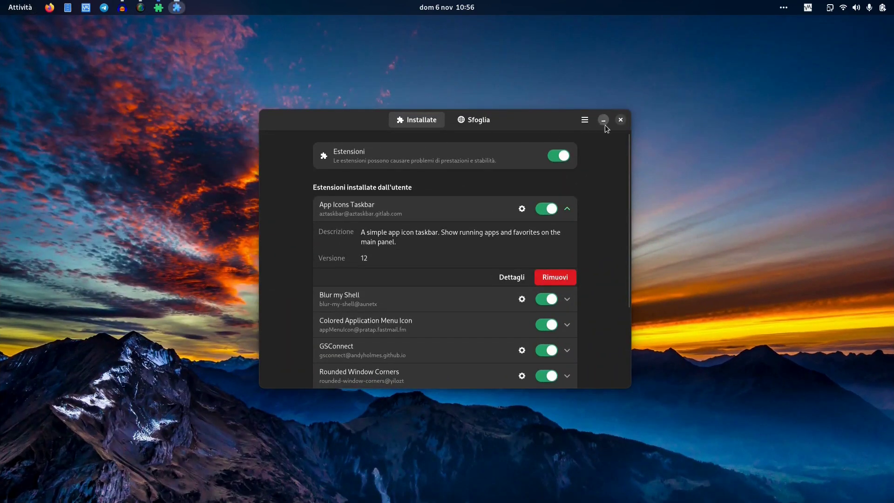
{"action": "left_click", "coordinate": [620, 120]}
{"action": "left_click", "coordinate": [621, 125]}
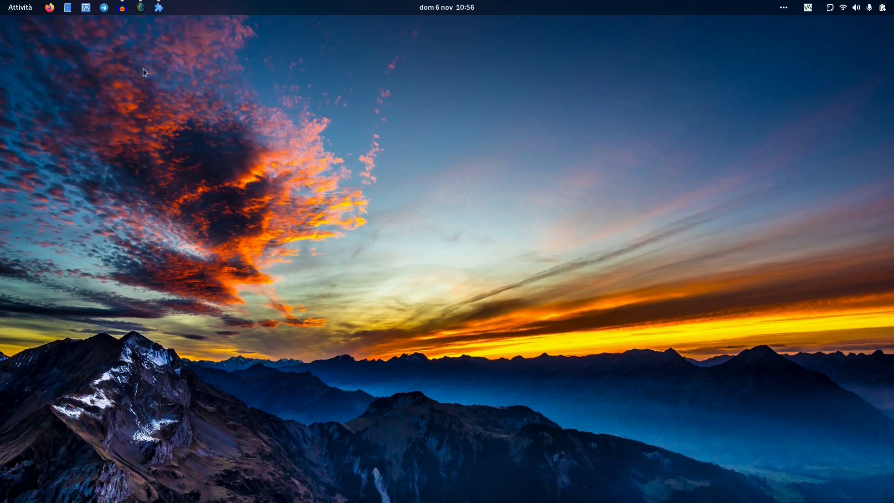
Try out App Icons Taskbar by restoring, minimizing and again restoring the Gestore di estensioni window.
{"action": "left_click", "coordinate": [158, 7]}
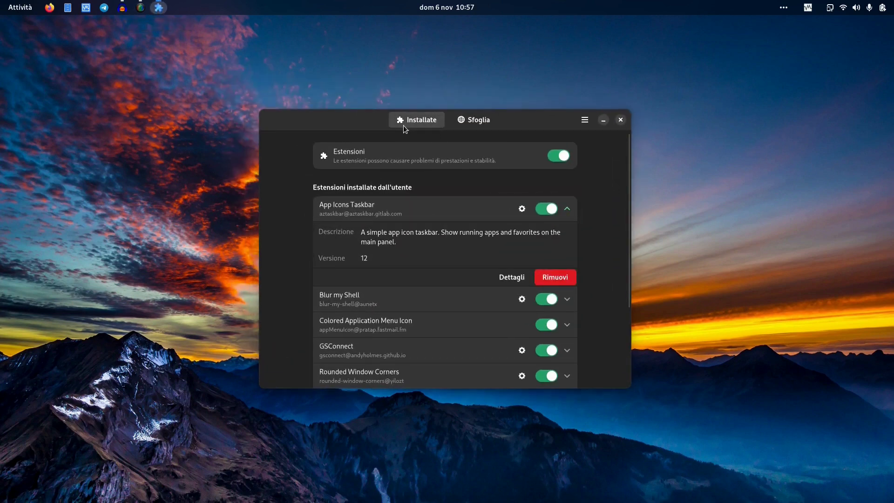
{"action": "left_click", "coordinate": [601, 122]}
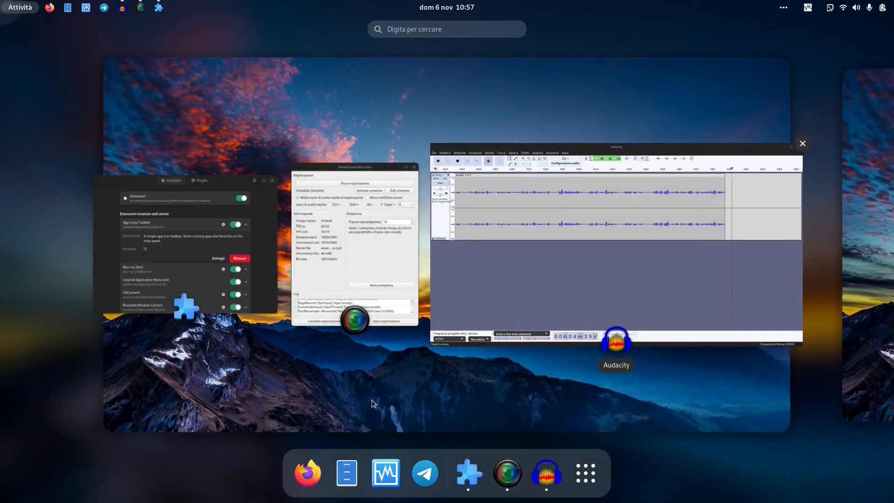
{"action": "left_click", "coordinate": [270, 279]}
{"action": "left_click", "coordinate": [601, 123]}
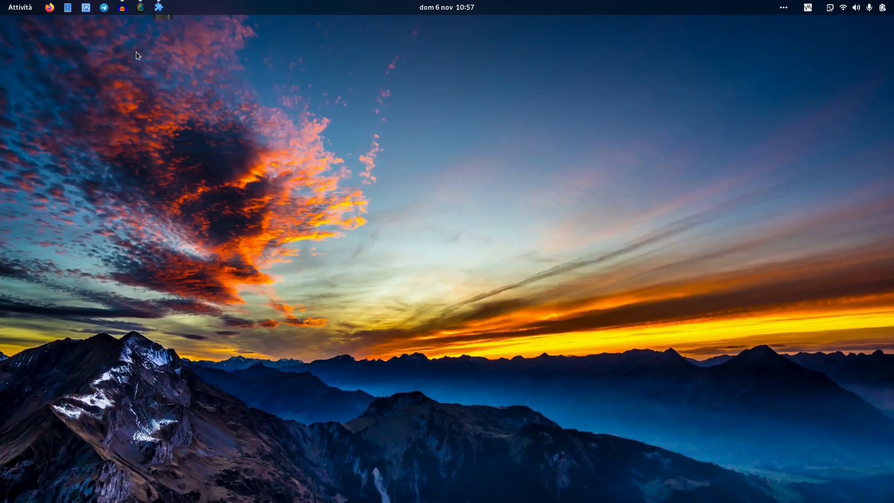
{"action": "left_click", "coordinate": [158, 7]}
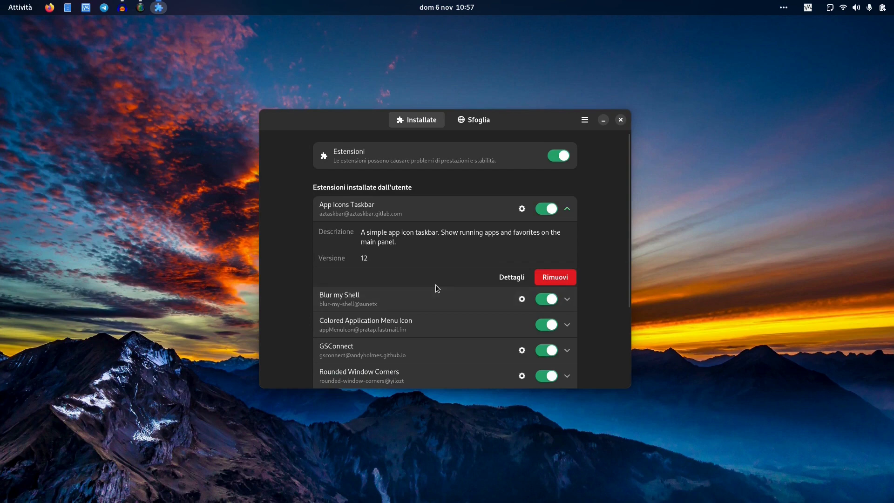
Collapse the App Icons Taskbar details and disable the extension.
{"action": "left_click", "coordinate": [566, 210]}
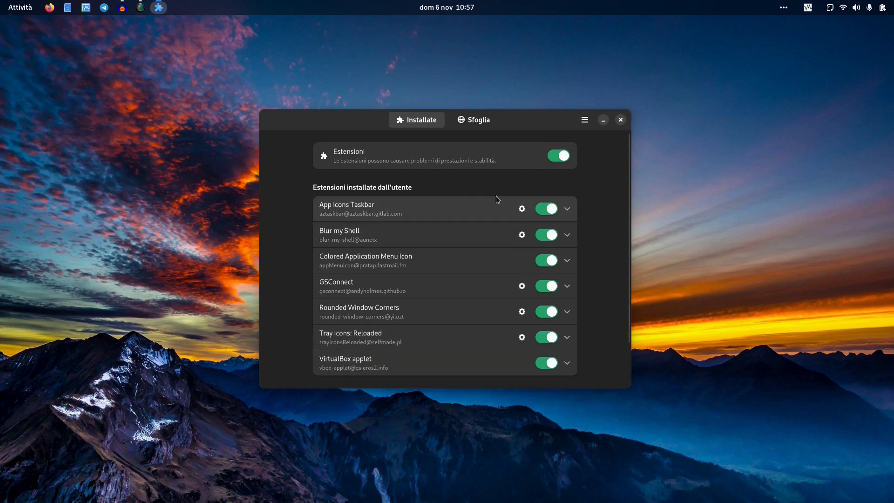
{"action": "left_click", "coordinate": [547, 209]}
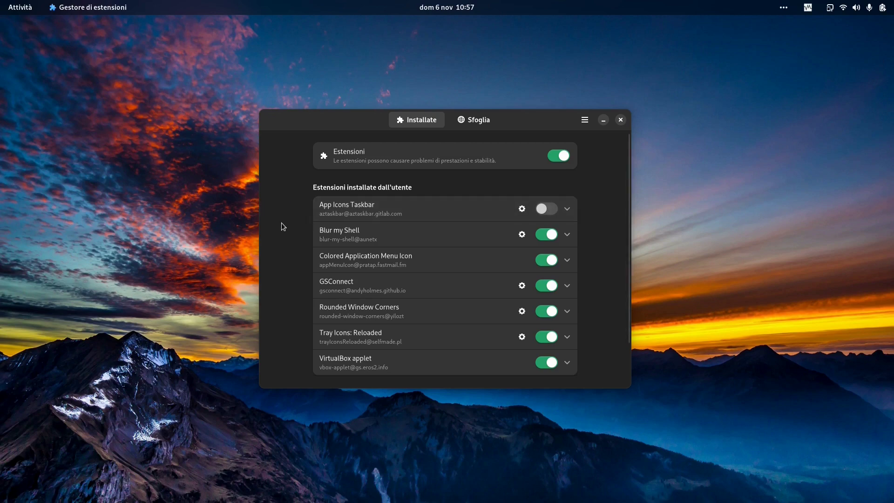
Open the Calculator, move it over the Gestore di estensioni window, switch to that window, and bring the Calculator back through the activities overview.
{"action": "mouse_move", "coordinate": [1, 1]}
{"action": "key", "text": "XF86Calculator"}
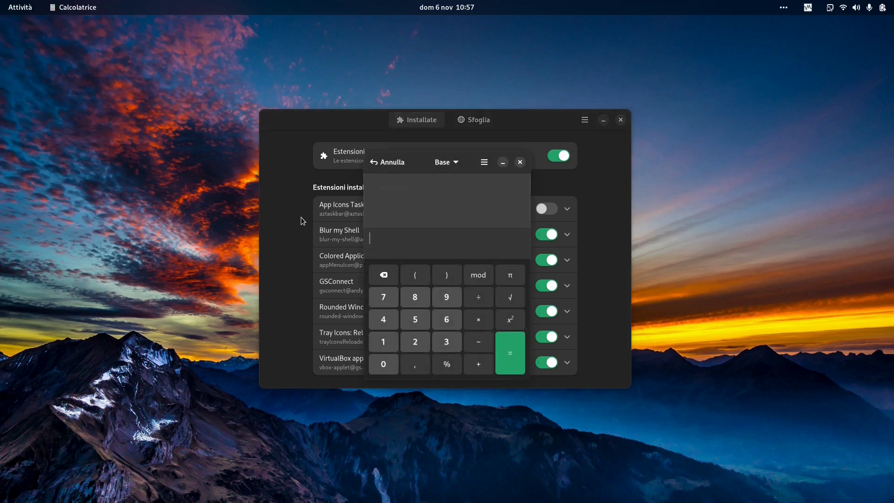
{"action": "left_click_drag", "start_coordinate": [417, 163], "coordinate": [358, 136]}
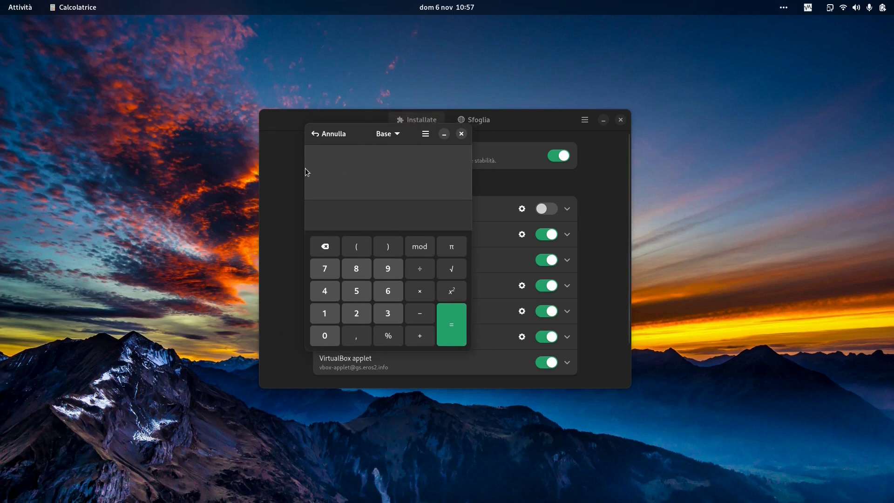
{"action": "left_click", "coordinate": [257, 228]}
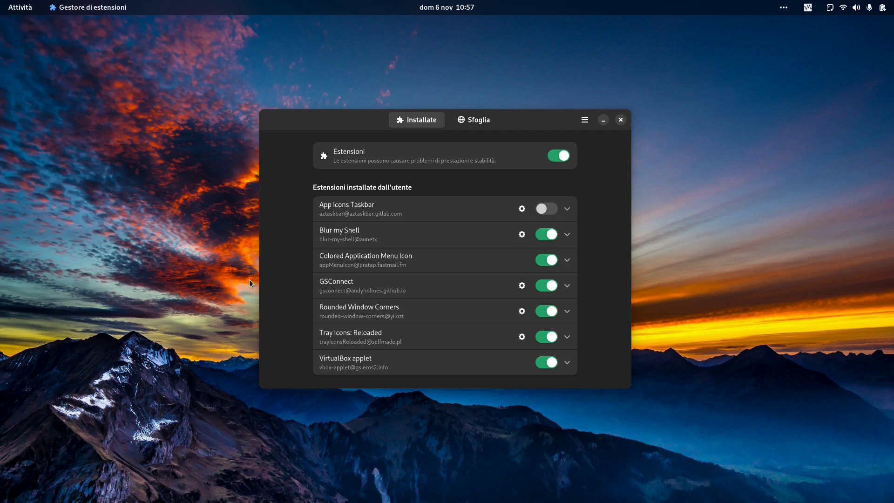
{"action": "left_click", "coordinate": [20, 7]}
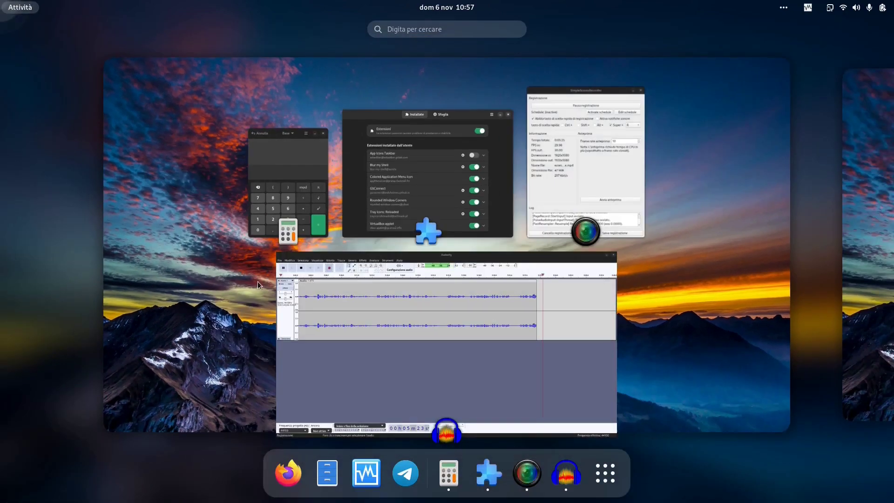
{"action": "left_click", "coordinate": [277, 190]}
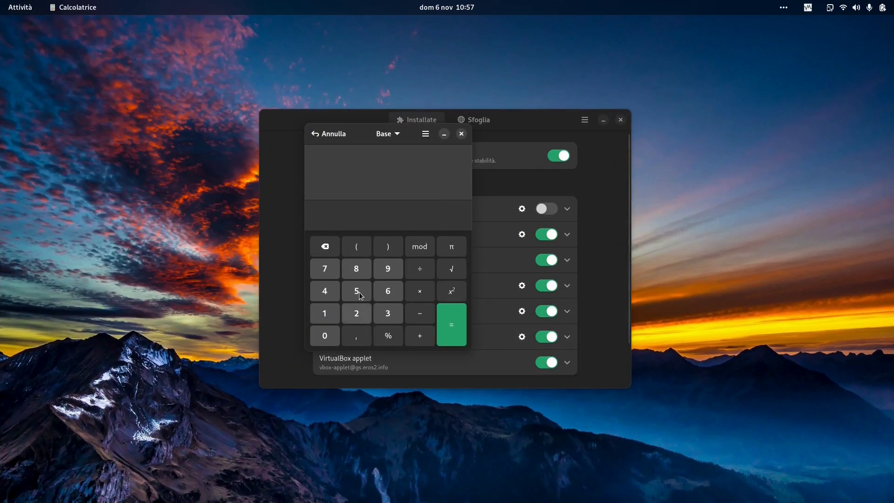
Enable the App Icons Taskbar extension, bring the Calculator forward with its taskbar icon, and close it.
{"action": "left_click", "coordinate": [538, 208]}
{"action": "left_click", "coordinate": [158, 7]}
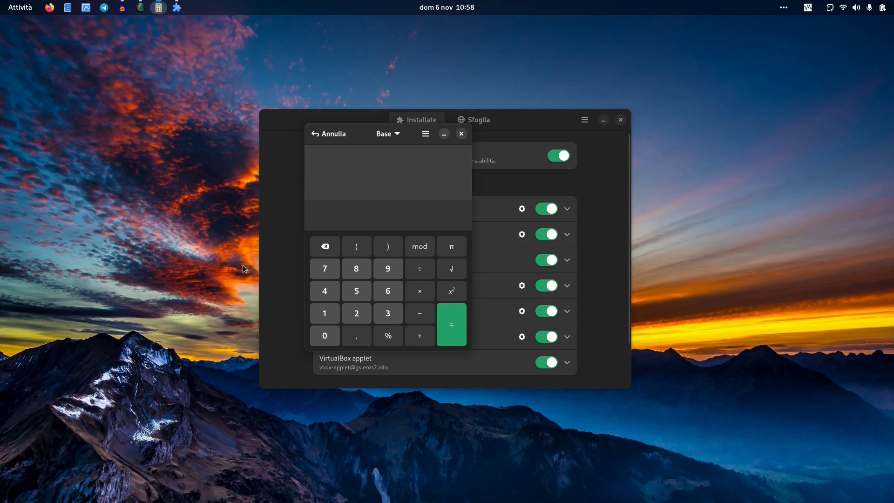
{"action": "left_click", "coordinate": [461, 133]}
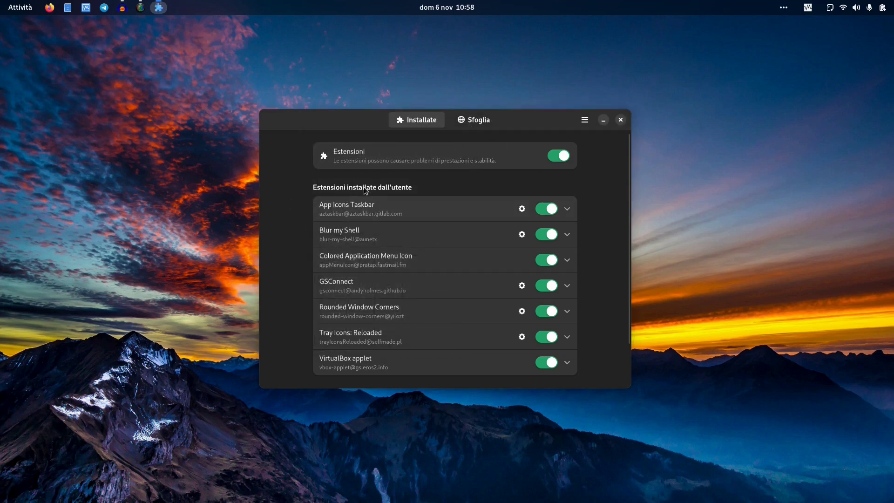
Examine the description and version details of the App Icons Taskbar extension and collapse them.
{"action": "left_click", "coordinate": [566, 208]}
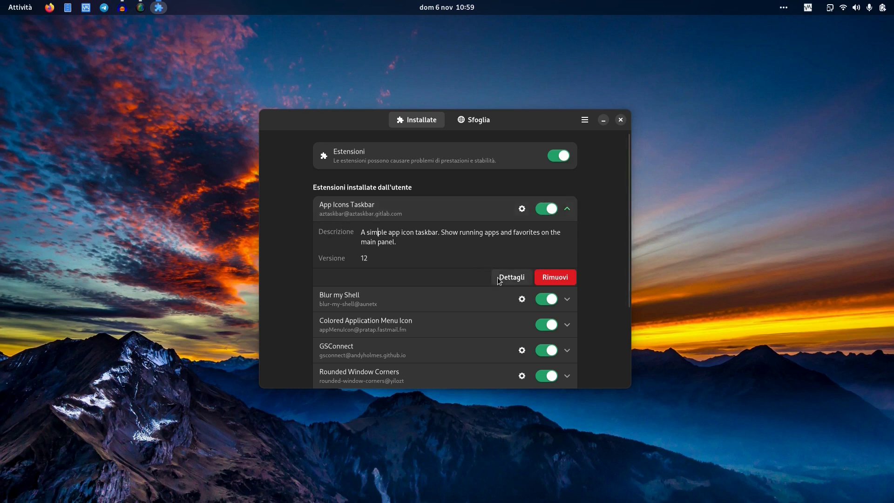
{"action": "left_click", "coordinate": [566, 210]}
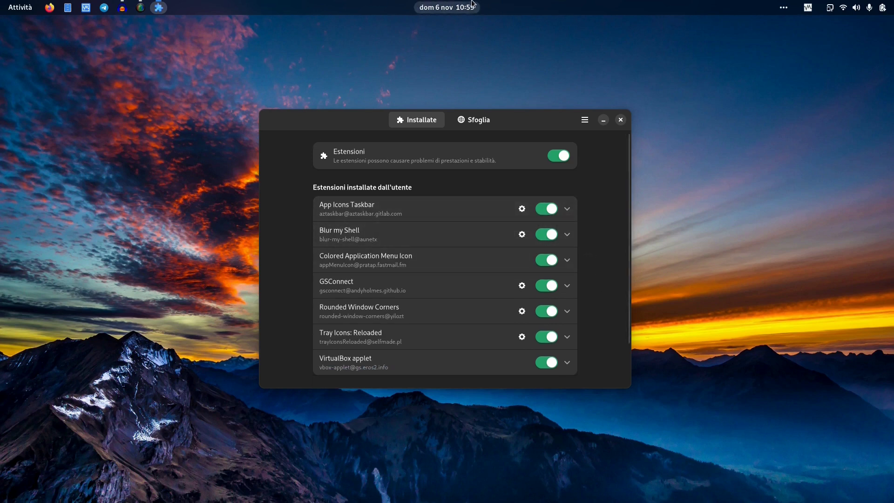
Disable the Blur my Shell extension and inspect the activities overview and application grid without it.
{"action": "left_click", "coordinate": [545, 233]}
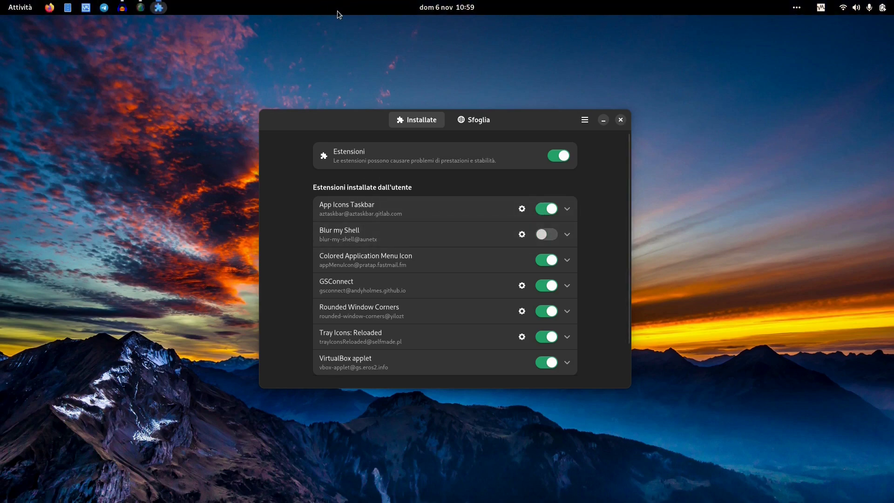
{"action": "mouse_move", "coordinate": [1, 1]}
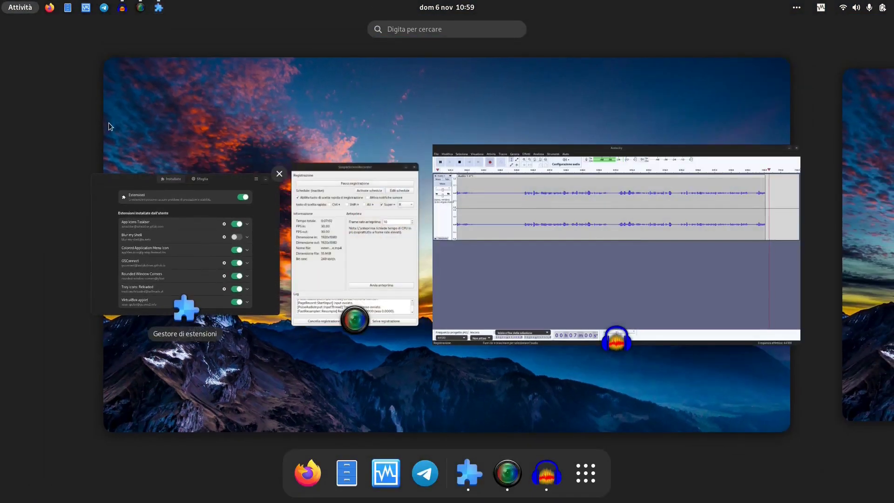
{"action": "left_click", "coordinate": [585, 473]}
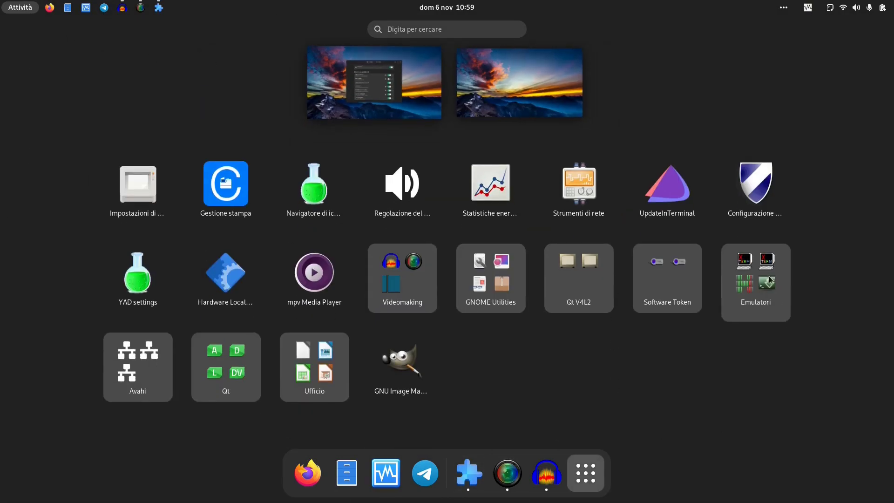
{"action": "left_click", "coordinate": [382, 80]}
Re-enable the Blur my Shell extension and inspect the activities overview and application grid with it.
{"action": "left_click", "coordinate": [546, 234]}
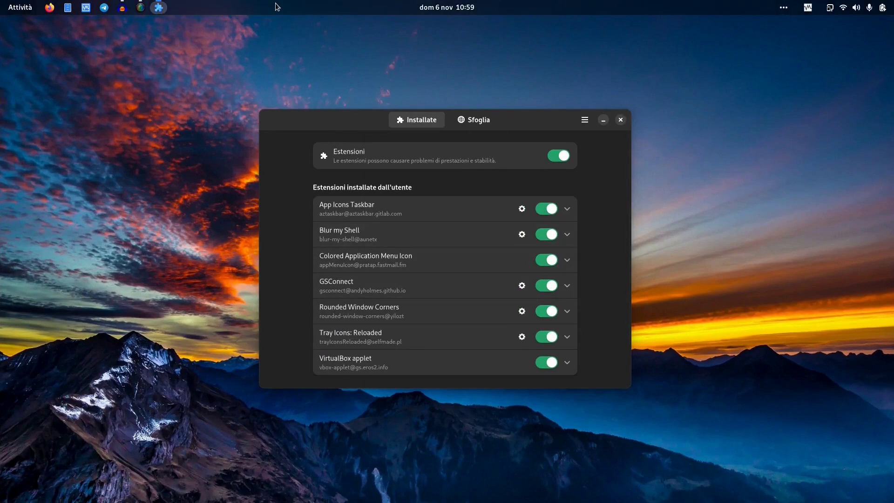
{"action": "key", "text": "super"}
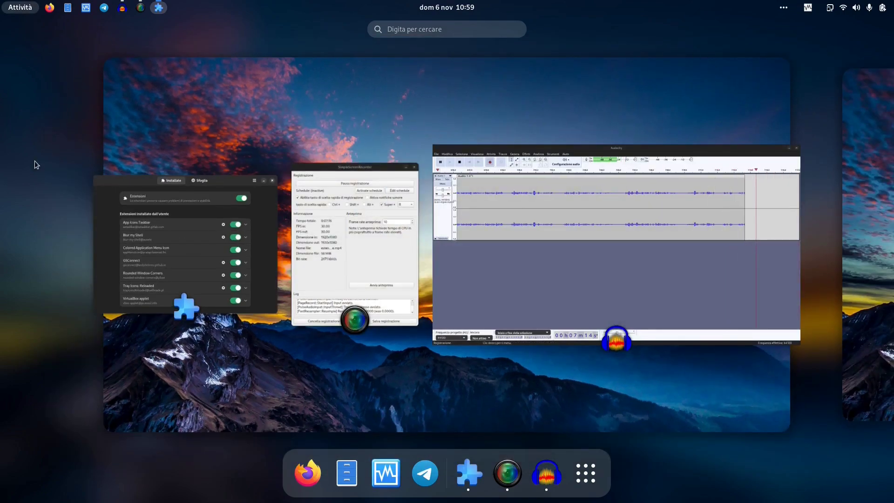
{"action": "left_click", "coordinate": [585, 473]}
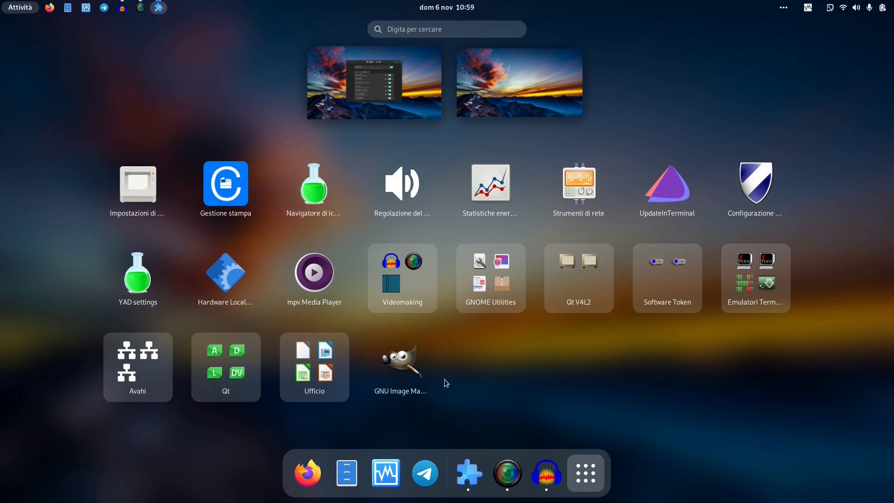
{"action": "left_click", "coordinate": [373, 107]}
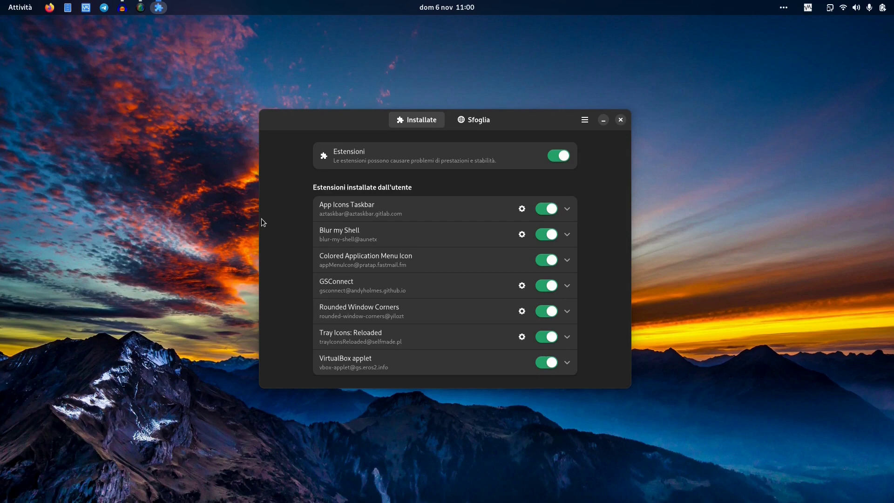
Compare the activities overview with Blur my Shell on and off, leaving the extension enabled.
{"action": "key", "text": "super"}
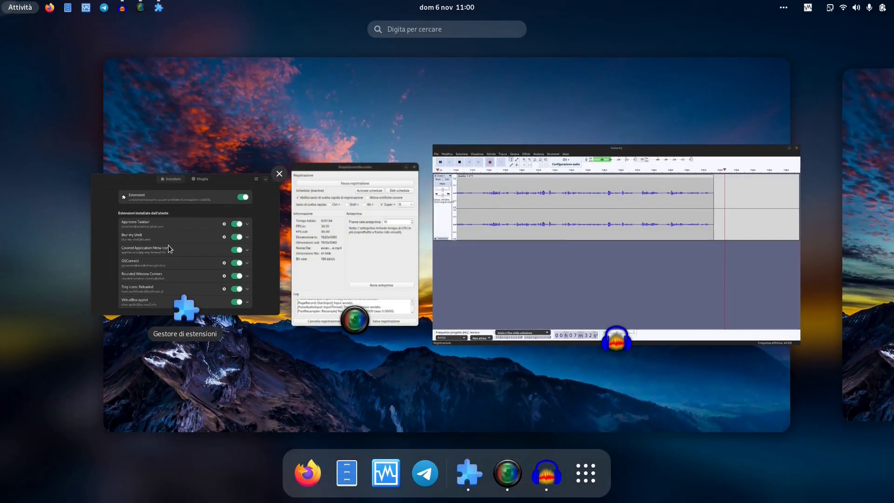
{"action": "left_click", "coordinate": [168, 245]}
{"action": "left_click", "coordinate": [544, 231]}
{"action": "key", "text": "super"}
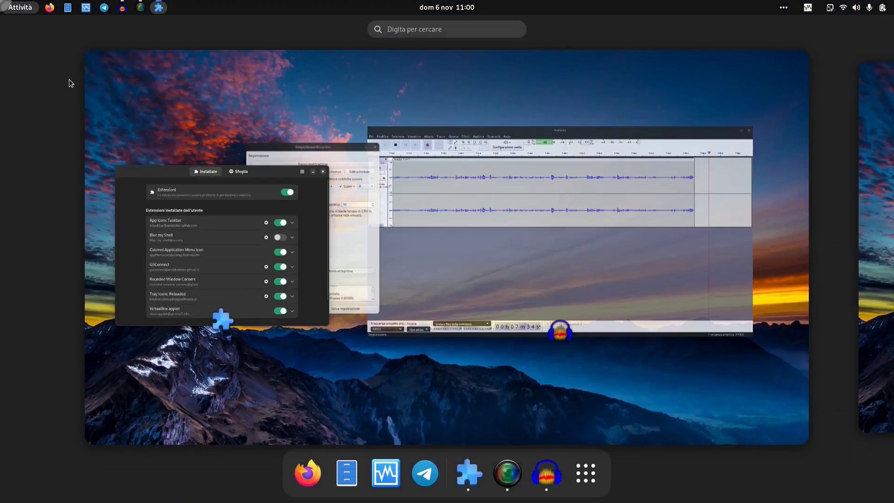
{"action": "left_click", "coordinate": [255, 267]}
{"action": "left_click", "coordinate": [545, 234]}
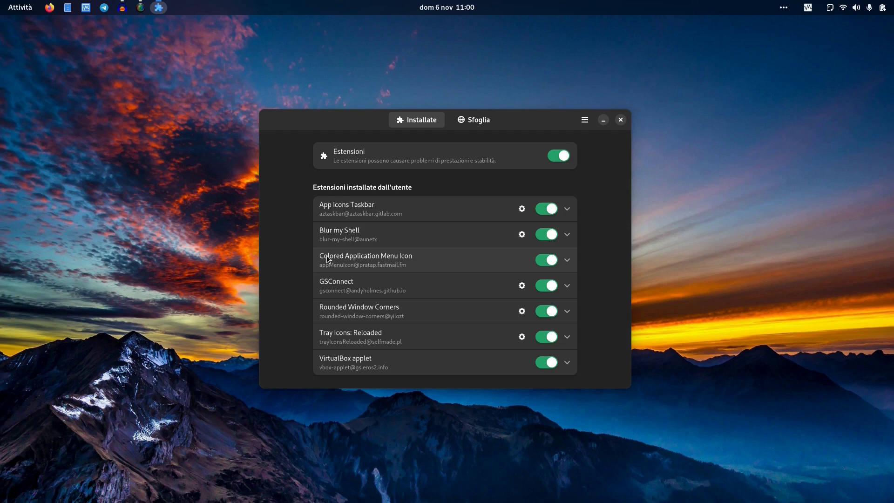
Disable Colored Application Menu Icon and App Icons Taskbar to check the application menu icon, and re-enable Colored Application Menu Icon.
{"action": "left_click", "coordinate": [543, 260]}
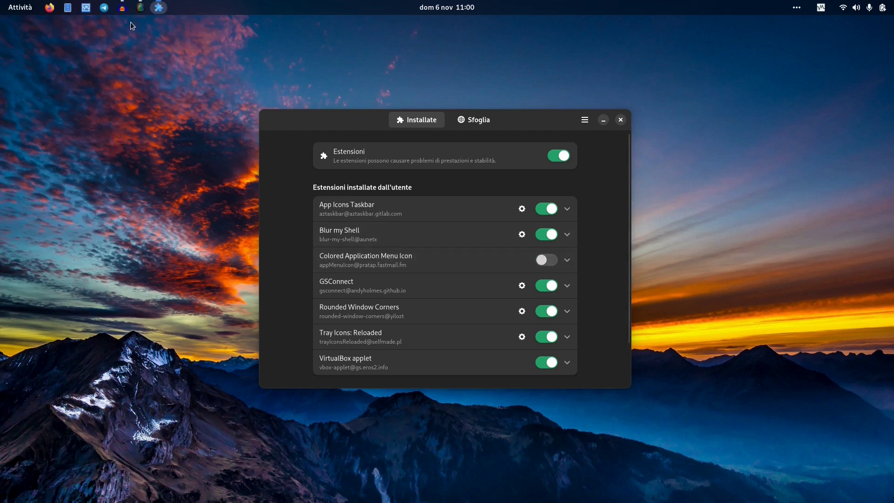
{"action": "left_click", "coordinate": [542, 208]}
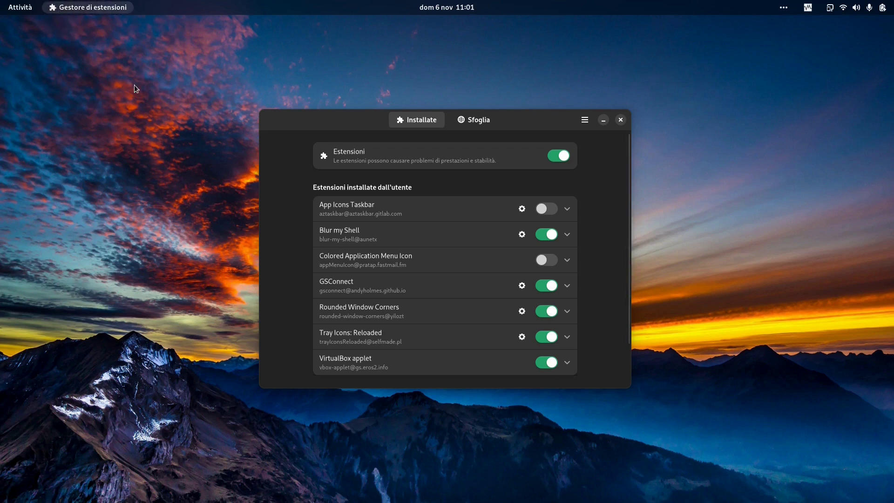
{"action": "left_click", "coordinate": [547, 260]}
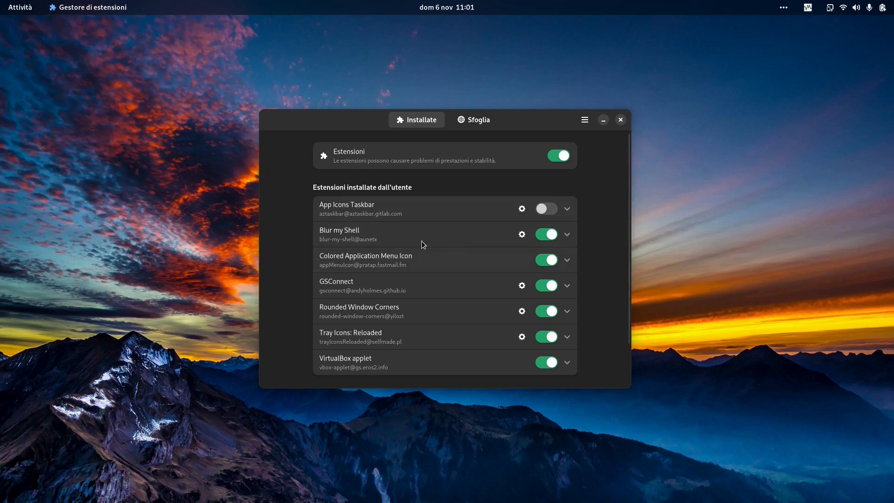
Search for "est" to open the Estensioni app, switch Colored Application Menu Icon off and on there, and return to Gestore di estensioni.
{"action": "key", "text": "super"}
{"action": "type", "text": "est"}
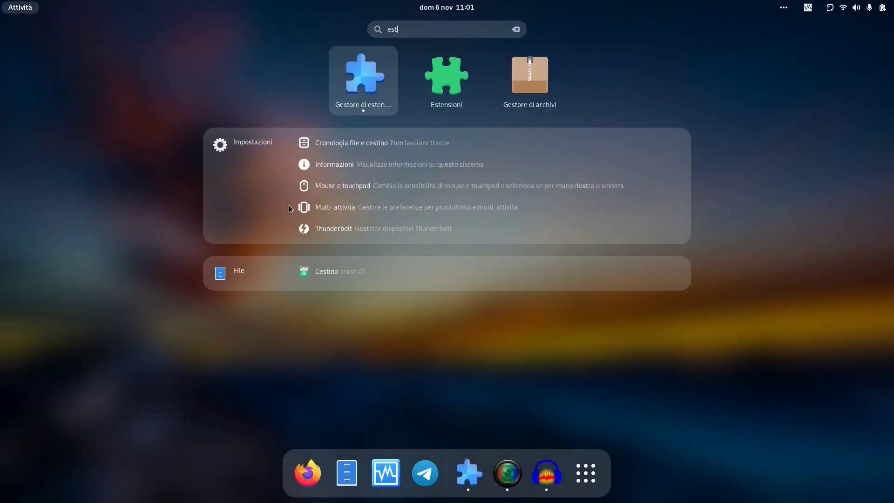
{"action": "key", "text": "Right"}
{"action": "key", "text": "Return"}
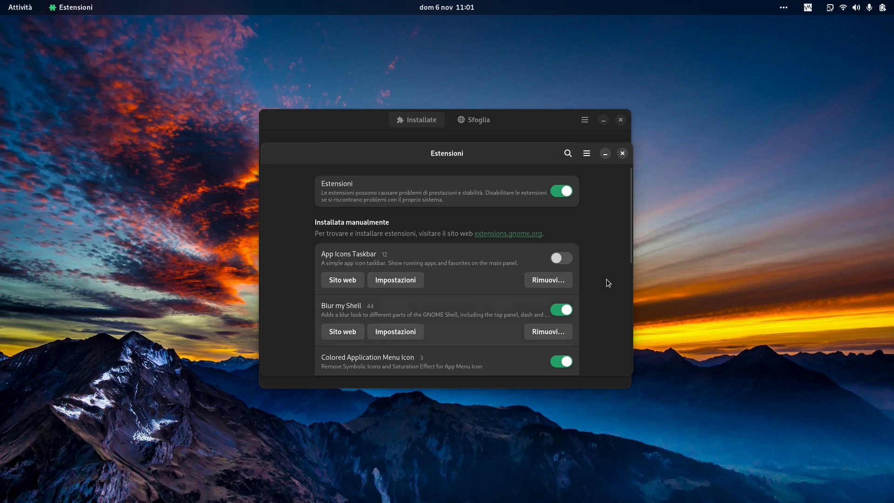
{"action": "left_click", "coordinate": [563, 360]}
{"action": "left_click", "coordinate": [562, 361]}
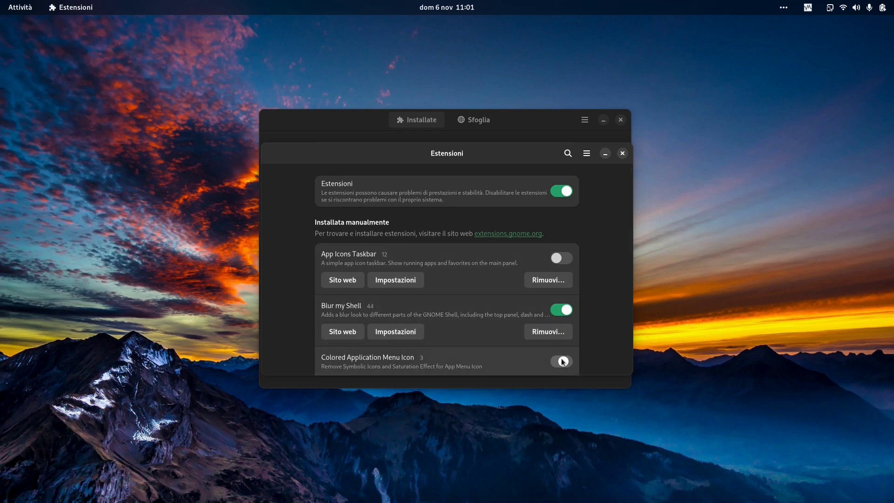
{"action": "key", "text": "alt+Tab"}
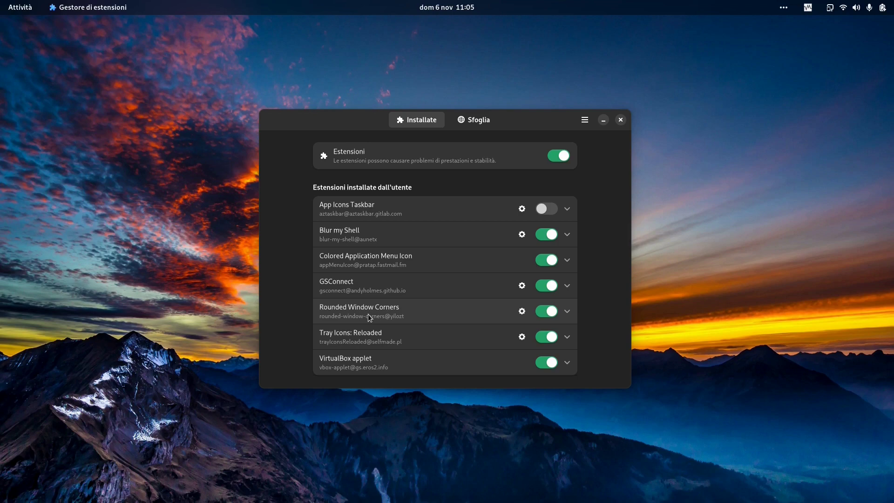
Search for "pavu" to open the PulseAudio volume control and move its window slightly over Gestore di estensioni.
{"action": "key", "text": "super"}
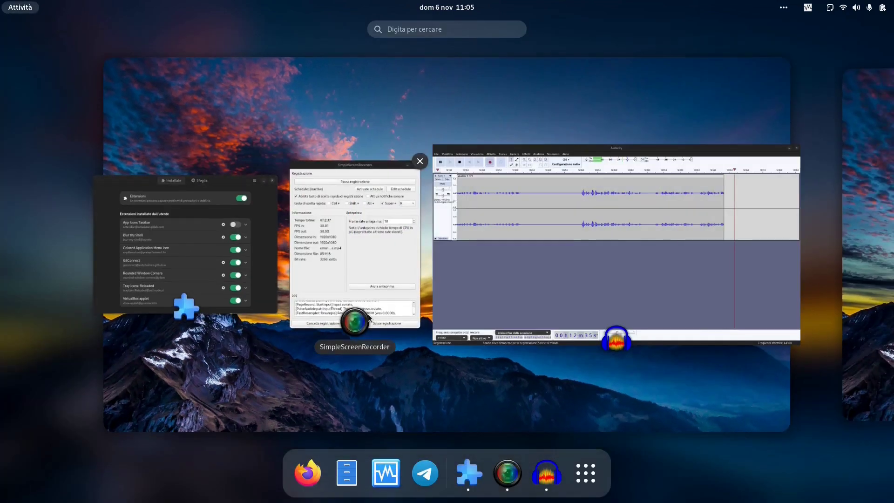
{"action": "type", "text": "pavu"}
{"action": "key", "text": "Return"}
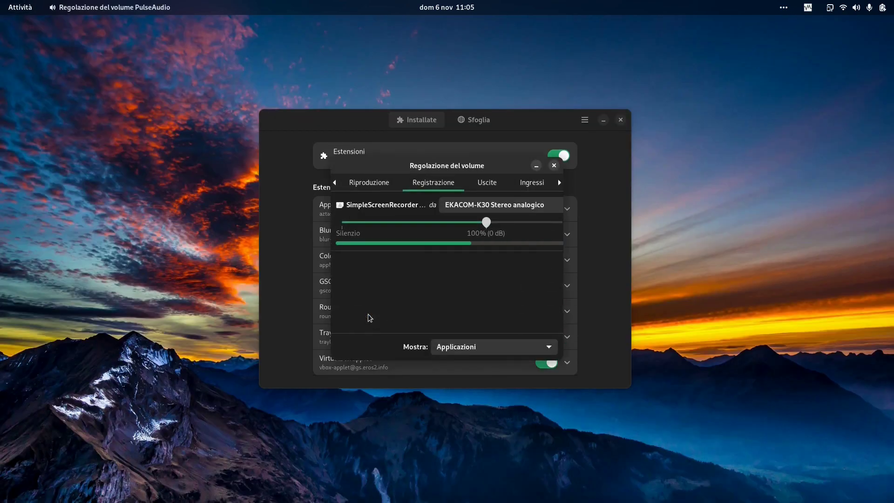
{"action": "left_click_drag", "start_coordinate": [437, 162], "coordinate": [415, 159]}
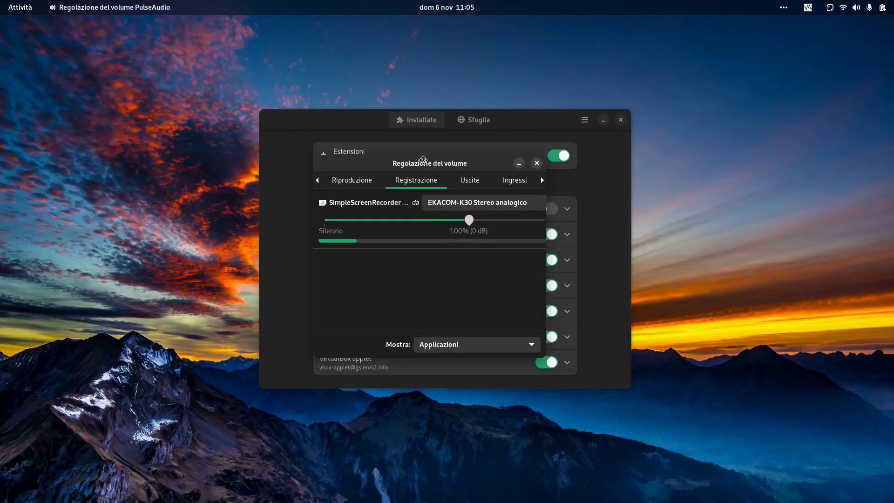
Return to Gestore di estensioni, disable Rounded Window Corners and enable App Icons Taskbar.
{"action": "left_click", "coordinate": [608, 283]}
{"action": "left_click", "coordinate": [546, 311]}
{"action": "left_click", "coordinate": [546, 208]}
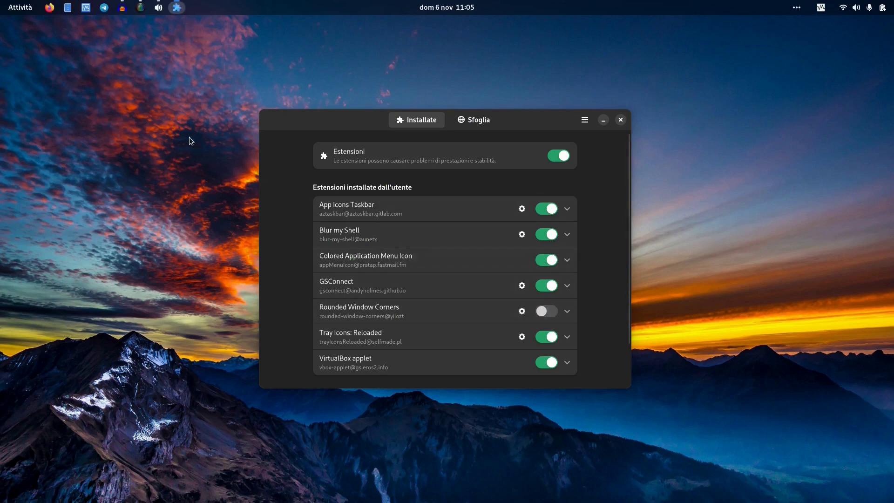
Bring the Regolazione del volume window forward from the taskbar and move it clear of the extension switches to inspect its corners.
{"action": "left_click", "coordinate": [159, 7]}
{"action": "left_click_drag", "start_coordinate": [391, 152], "coordinate": [243, 94]}
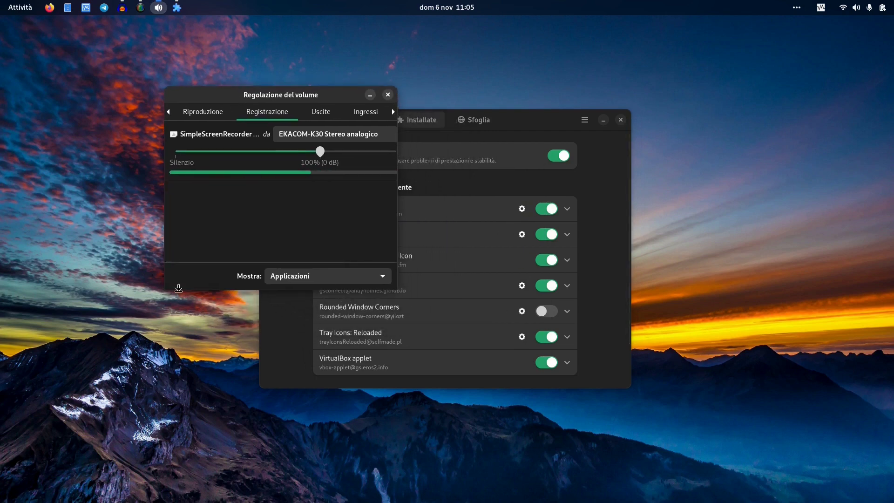
Re-enable Rounded Window Corners, check the effect by moving the Regolazione del volume window, and close that window.
{"action": "left_click", "coordinate": [539, 308]}
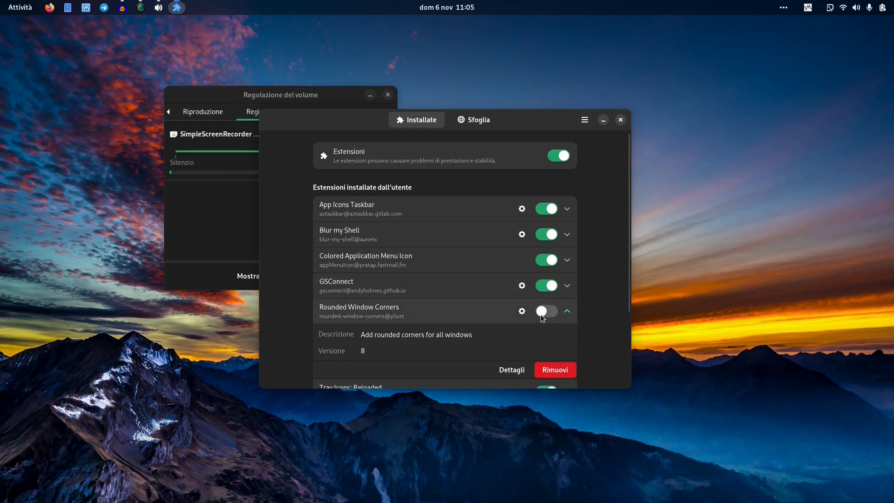
{"action": "left_click_drag", "start_coordinate": [298, 94], "coordinate": [303, 54]}
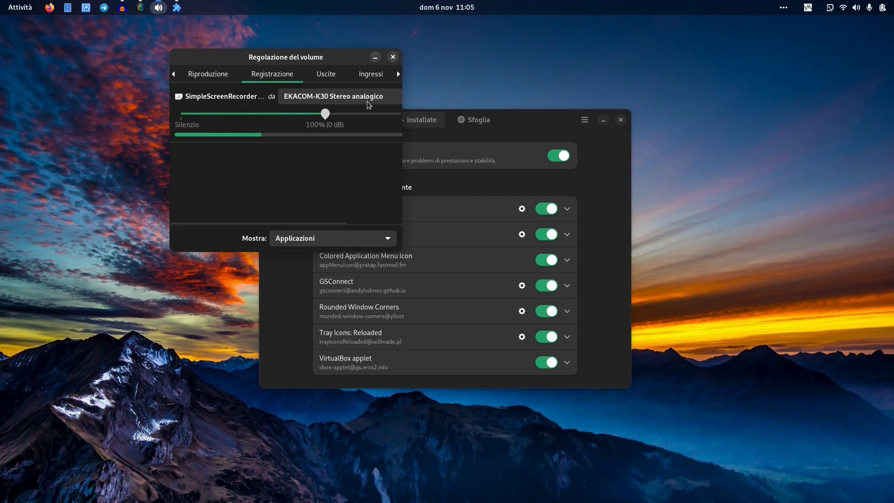
{"action": "left_click", "coordinate": [392, 58]}
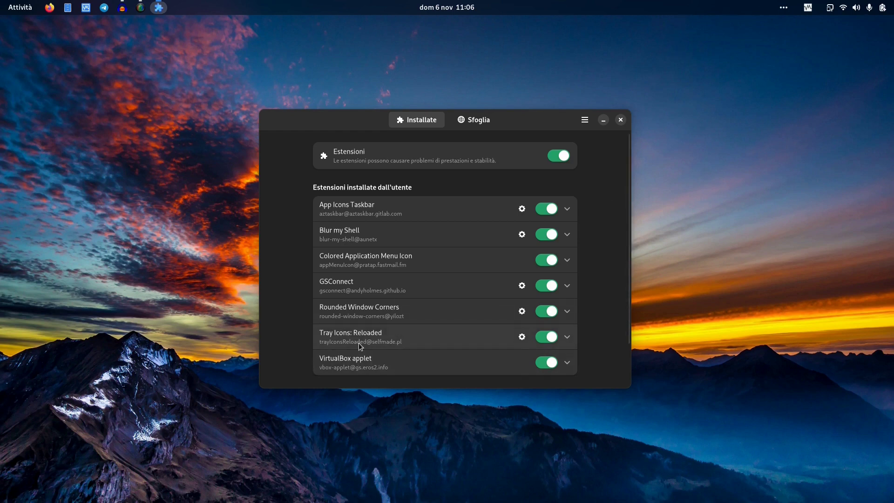
Show the hidden tray icons that Tray Icons: Reloaded collects in the top bar.
{"action": "left_click", "coordinate": [782, 8]}
{"action": "left_click", "coordinate": [786, 9]}
{"action": "left_click", "coordinate": [789, 7]}
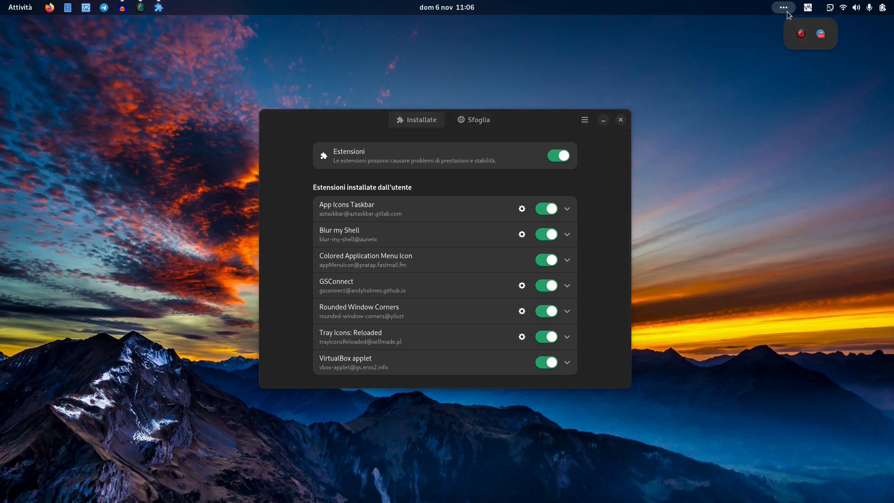
Reopen the collected tray icons in the top bar, view the Telegram icon's context menu, and dismiss it.
{"action": "left_click", "coordinate": [787, 11]}
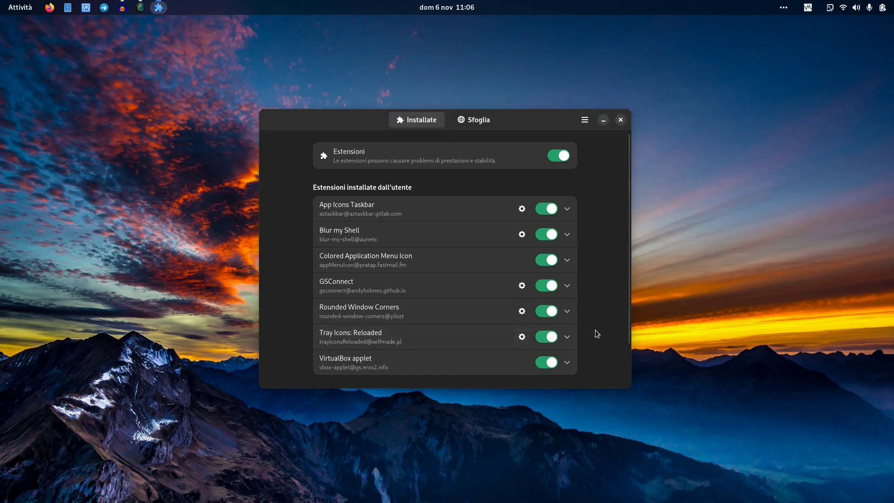
{"action": "left_click", "coordinate": [783, 7]}
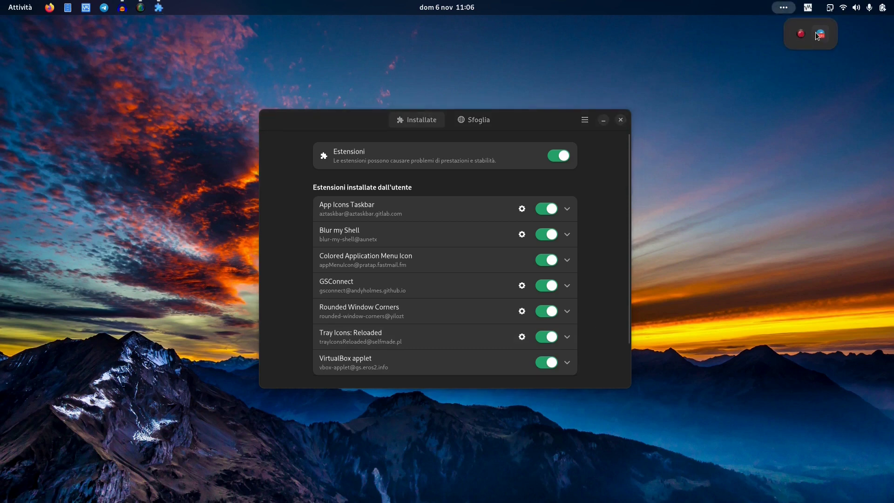
{"action": "left_click", "coordinate": [597, 336]}
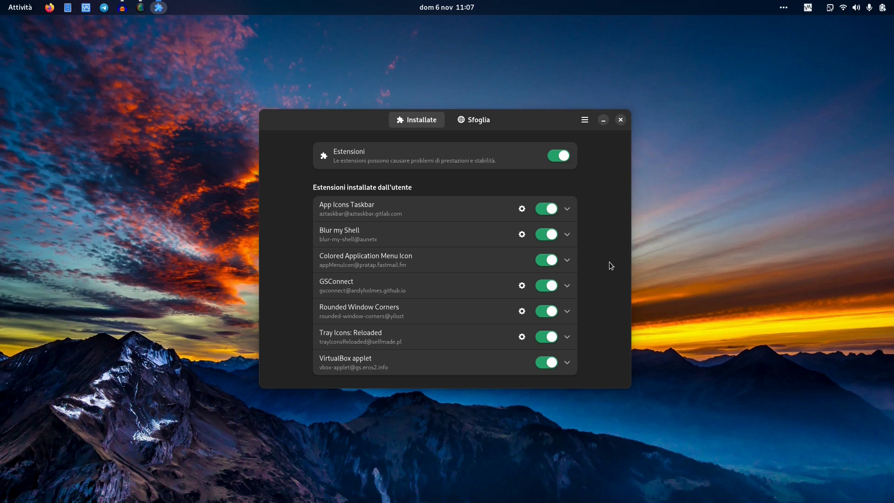
{"action": "left_click", "coordinate": [783, 7]}
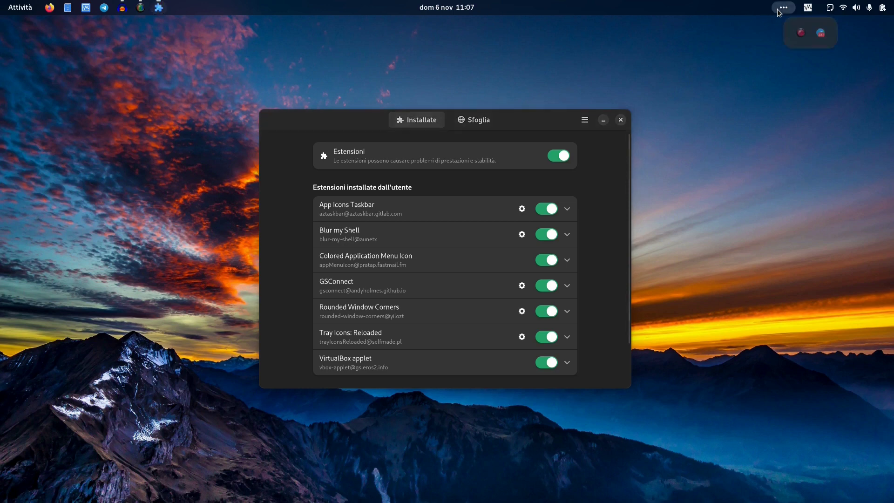
{"action": "right_click", "coordinate": [814, 39]}
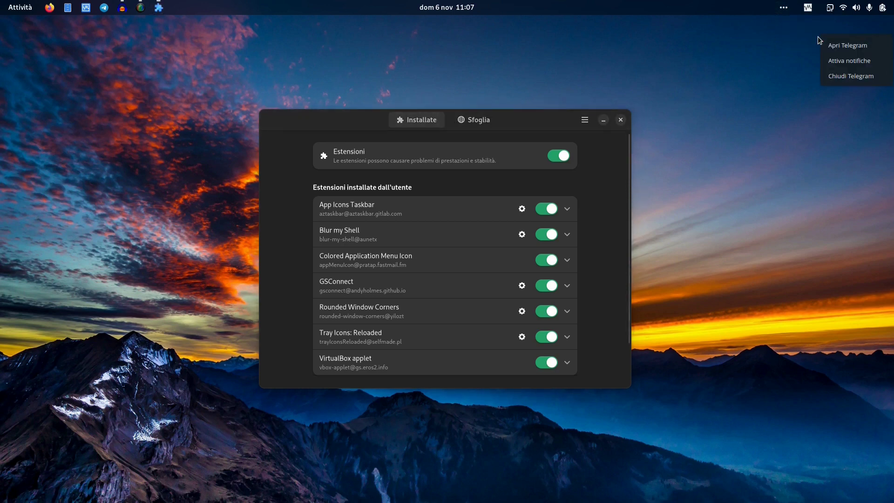
{"action": "left_click", "coordinate": [766, 126]}
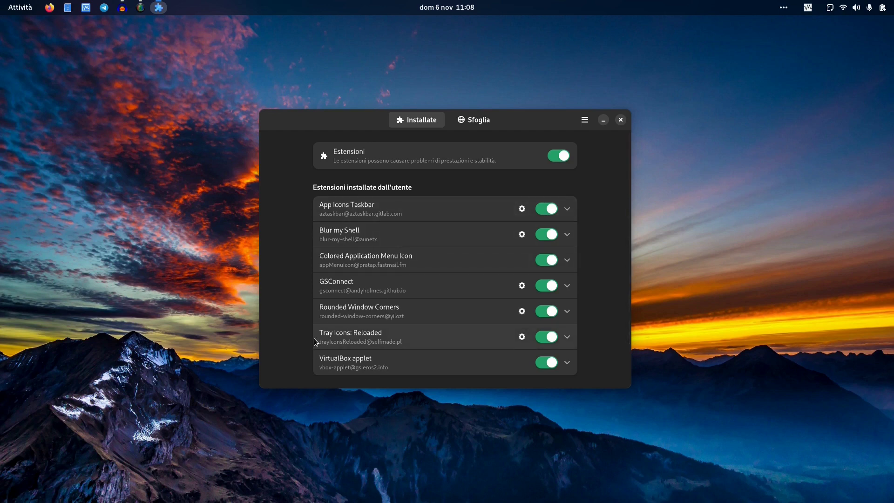
{"action": "left_click", "coordinate": [783, 7]}
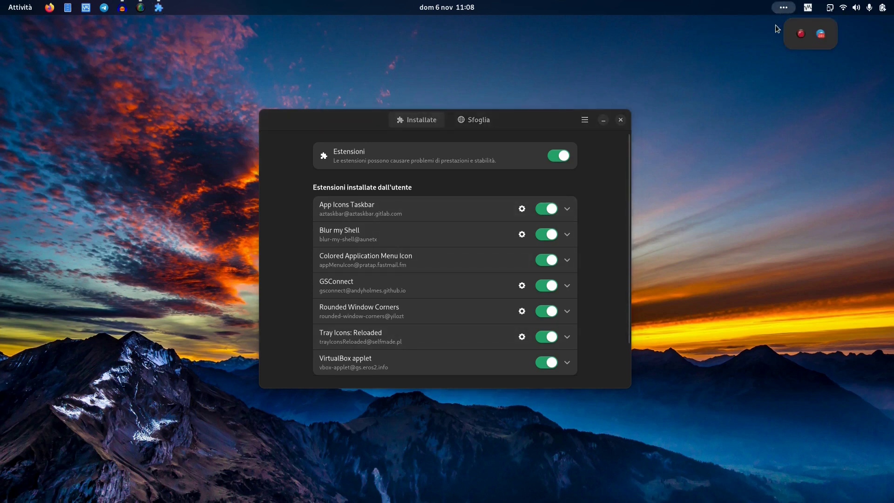
{"action": "left_click", "coordinate": [744, 93]}
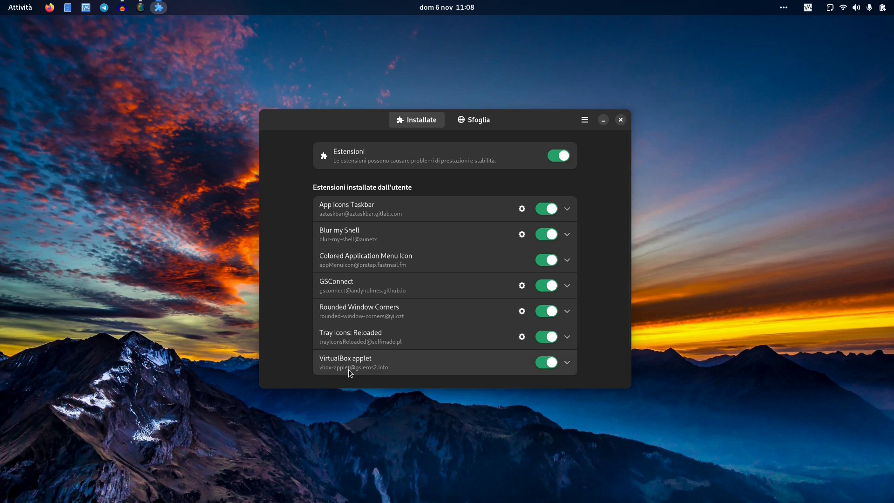
Look briefly at the extension browser, return to the installed extensions, and show the VirtualBox applet's menu in the top bar.
{"action": "left_click", "coordinate": [488, 119]}
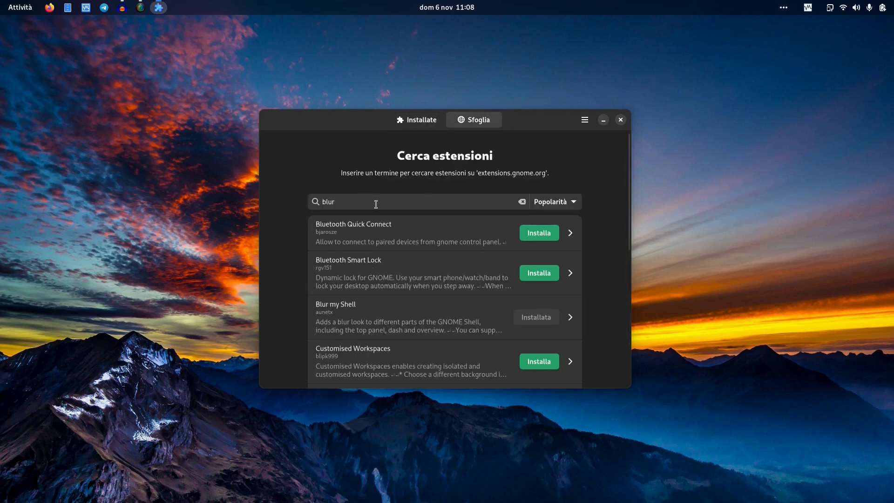
{"action": "left_click", "coordinate": [414, 120]}
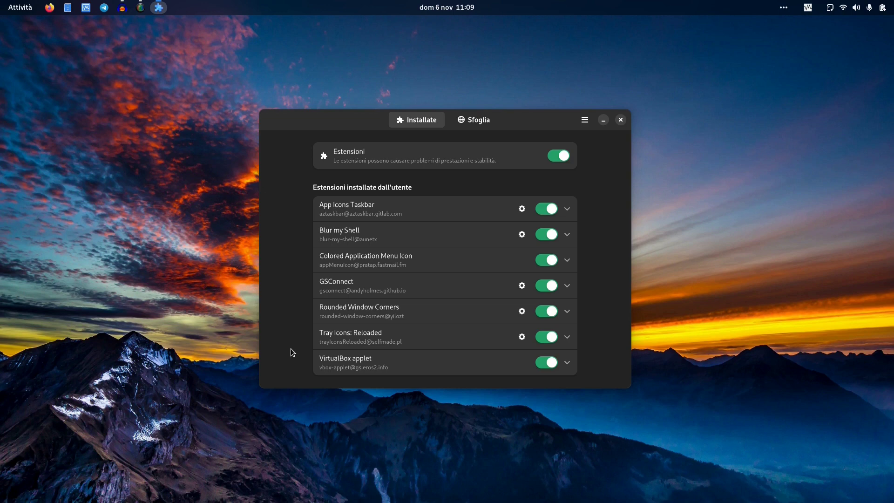
{"action": "left_click", "coordinate": [807, 7]}
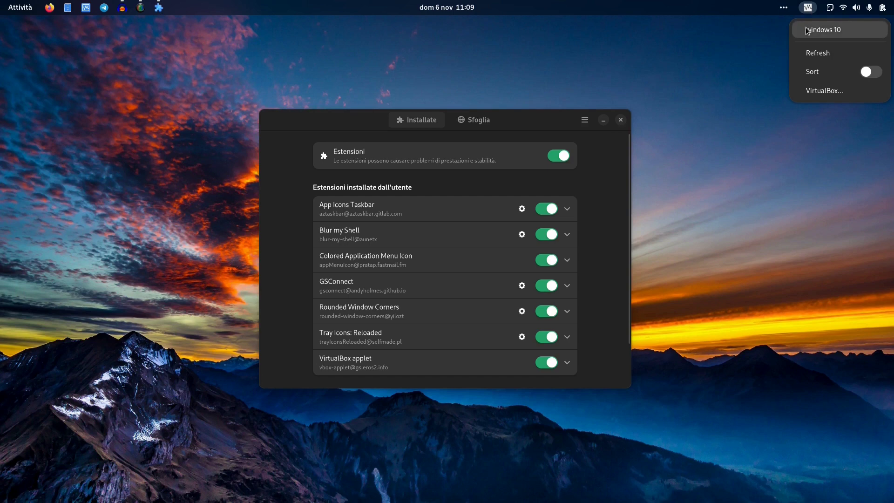
{"action": "left_click", "coordinate": [619, 333]}
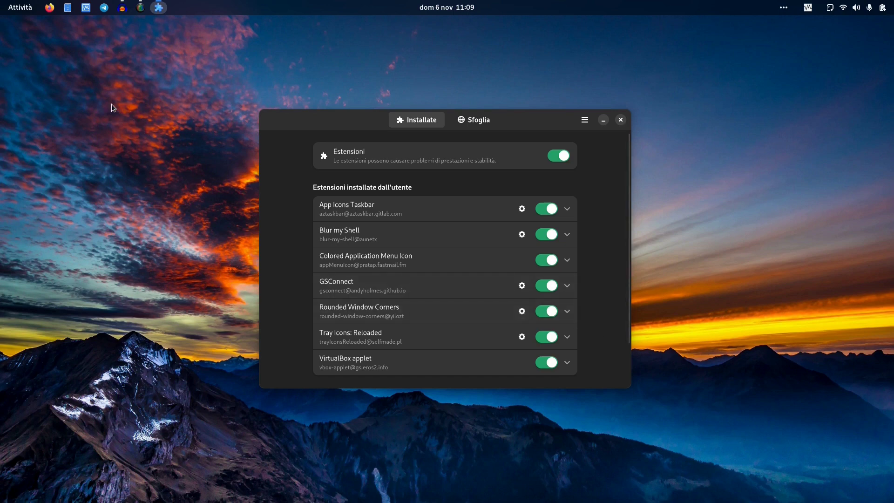
View the windows 10 machine in Oracle VM VirtualBox Gestore, close it, and compare with the VirtualBox applet's menu.
{"action": "left_click", "coordinate": [86, 7]}
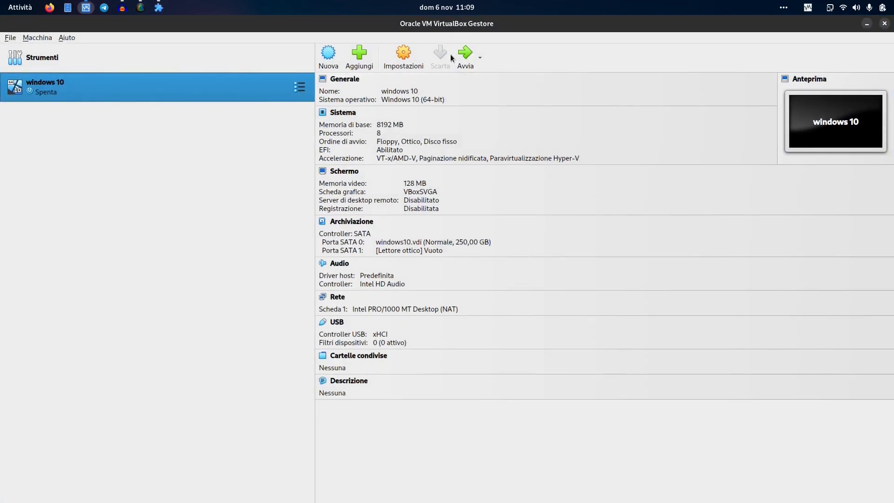
{"action": "left_click", "coordinate": [885, 23]}
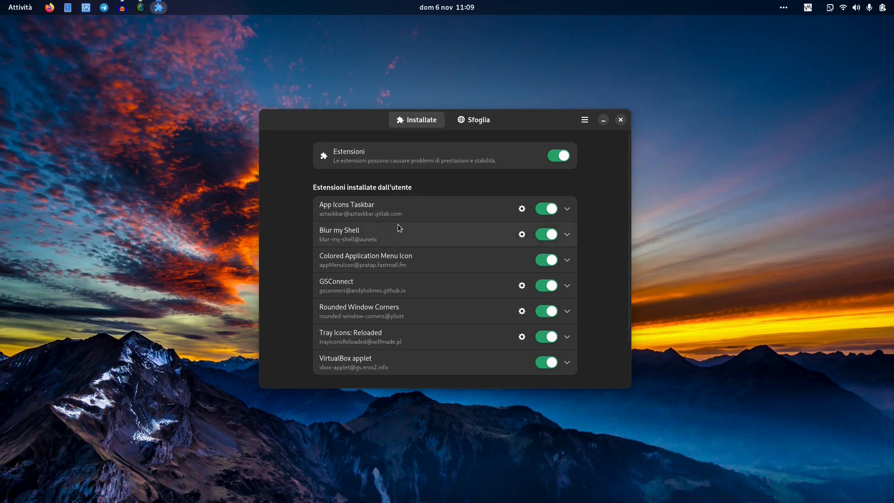
{"action": "left_click", "coordinate": [808, 9]}
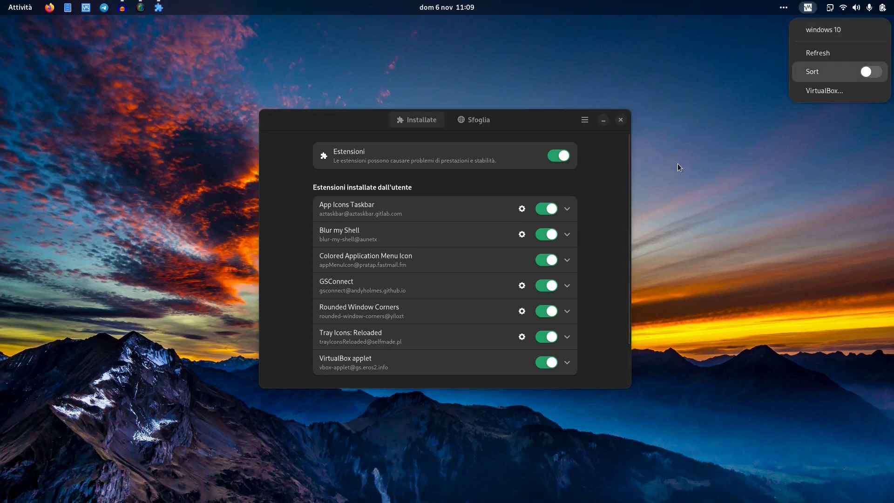
{"action": "left_click", "coordinate": [605, 228]}
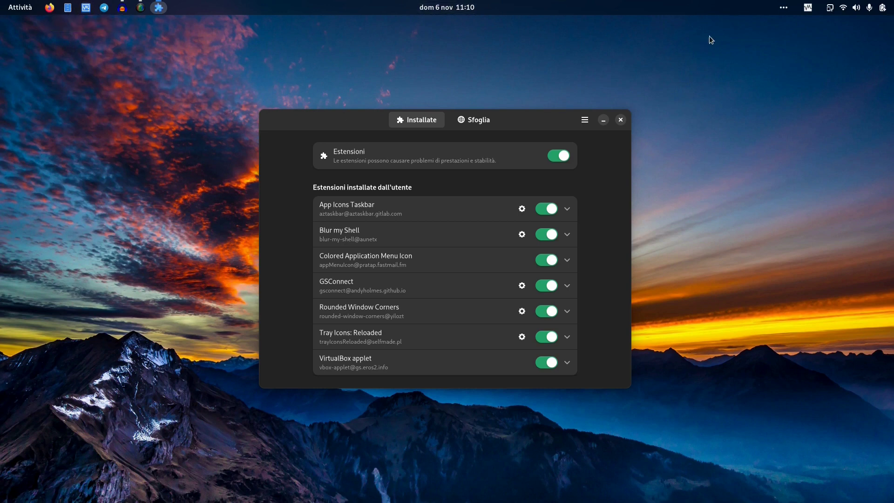
{"action": "left_click", "coordinate": [808, 7]}
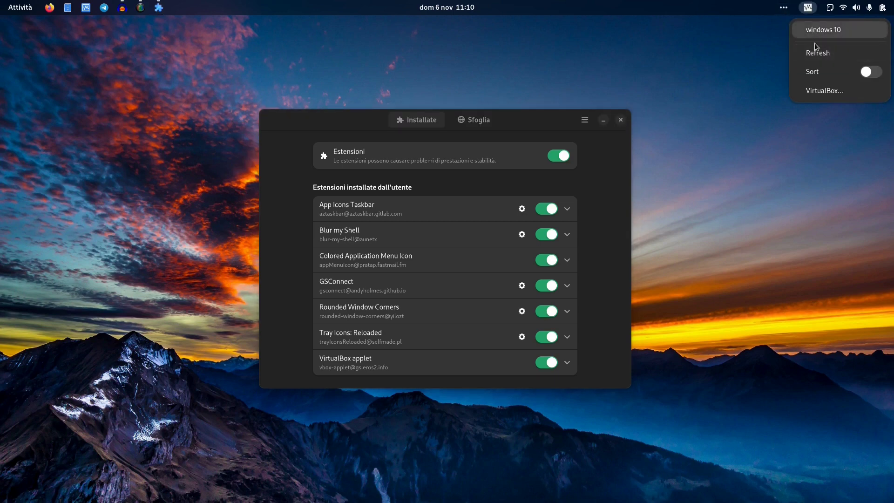
{"action": "left_click", "coordinate": [599, 229]}
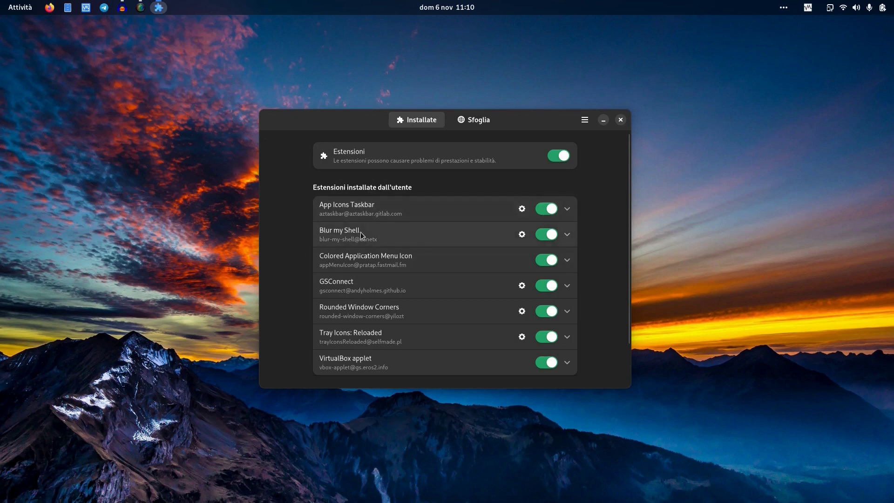
Look through the Generale, Pannello, Panoramica, Dash, Applicazioni and Altro preferences of Blur my Shell and close them.
{"action": "left_click", "coordinate": [522, 234]}
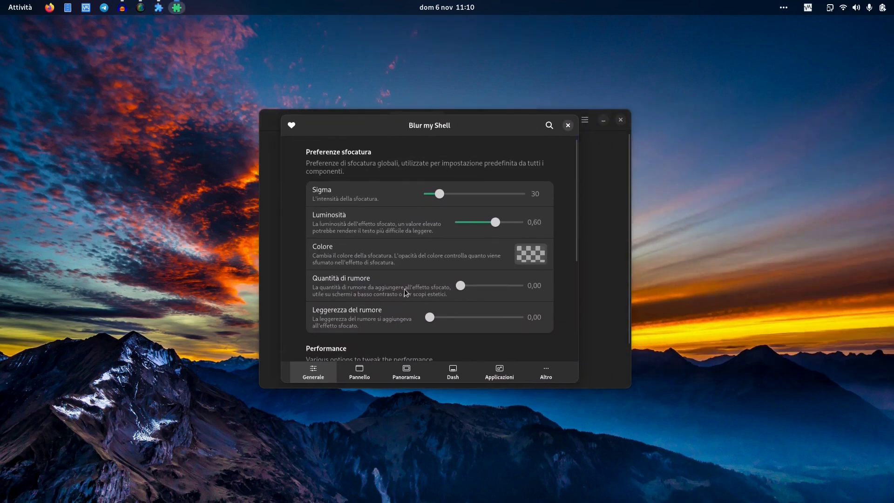
{"action": "left_click", "coordinate": [359, 372]}
{"action": "left_click", "coordinate": [419, 377]}
{"action": "left_click", "coordinate": [461, 374]}
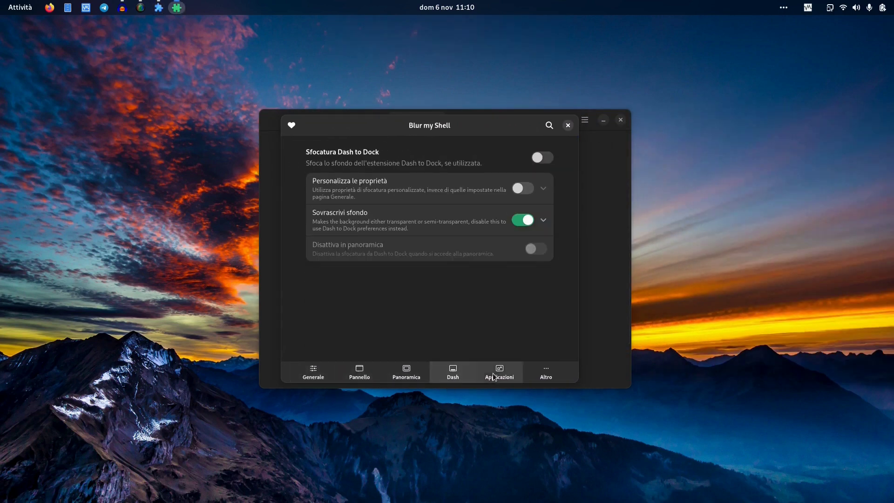
{"action": "left_click", "coordinate": [493, 372]}
{"action": "left_click", "coordinate": [545, 372]}
{"action": "left_click", "coordinate": [313, 372]}
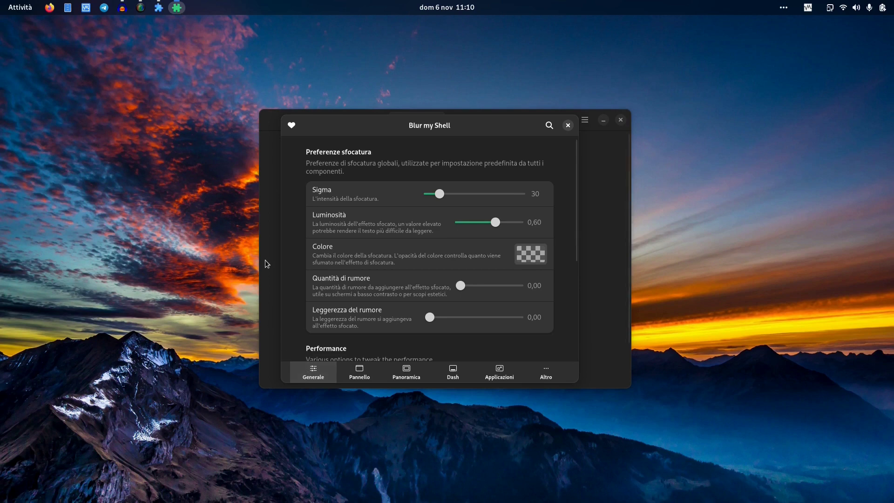
{"action": "left_click_drag", "start_coordinate": [462, 128], "coordinate": [470, 122]}
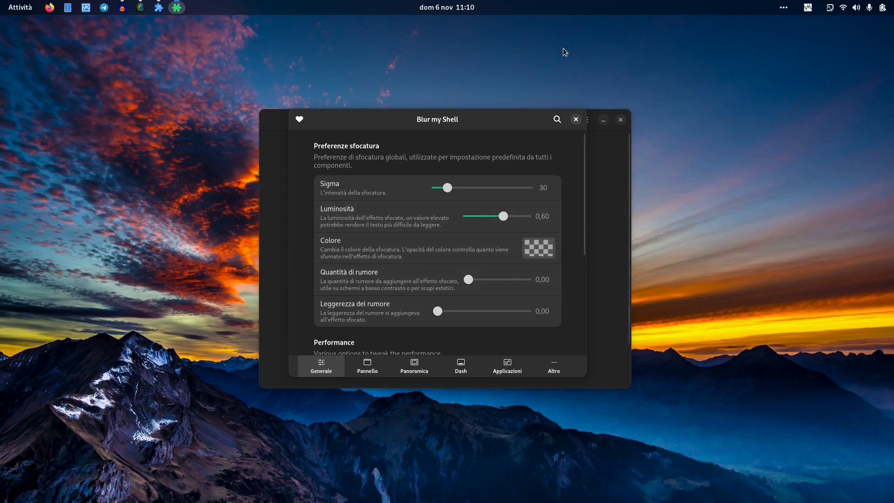
{"action": "left_click", "coordinate": [576, 119]}
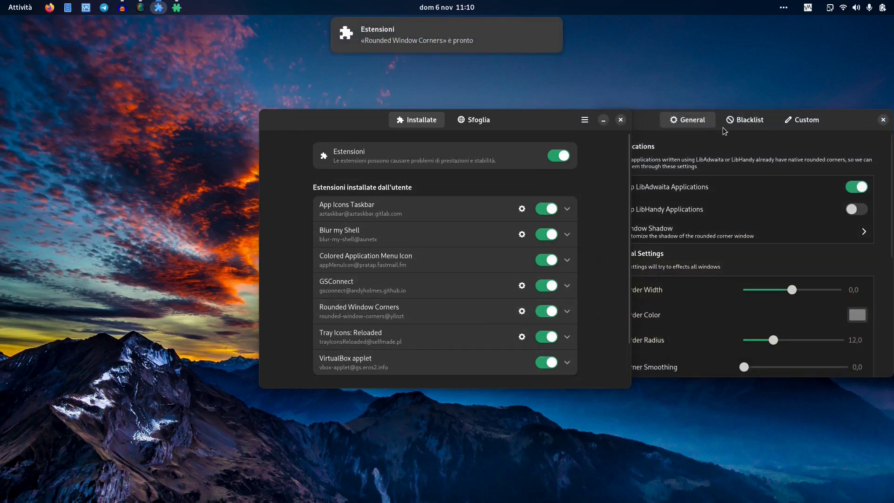
Bring the Rounded Window Corners preferences over the extension list, view their Blacklist and Custom pages, and close them.
{"action": "left_click_drag", "start_coordinate": [685, 135], "coordinate": [344, 124]}
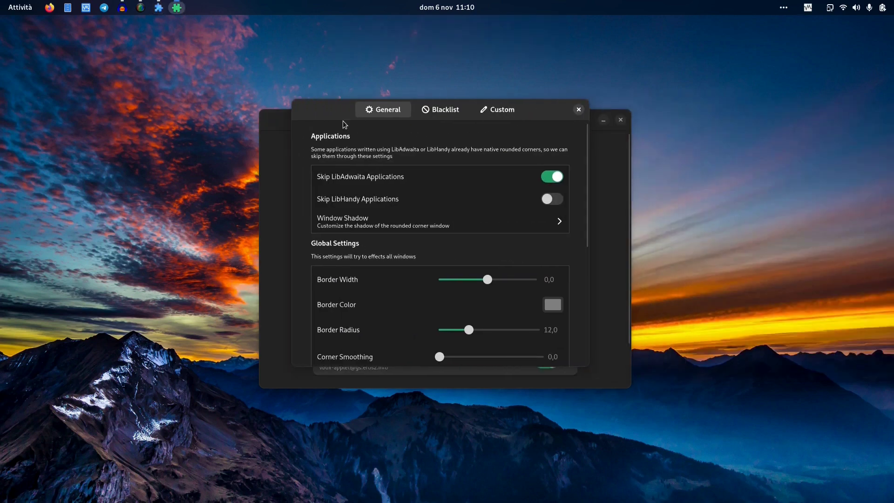
{"action": "left_click", "coordinate": [433, 111]}
{"action": "left_click", "coordinate": [518, 110]}
{"action": "left_click", "coordinate": [440, 110]}
{"action": "left_click", "coordinate": [579, 110]}
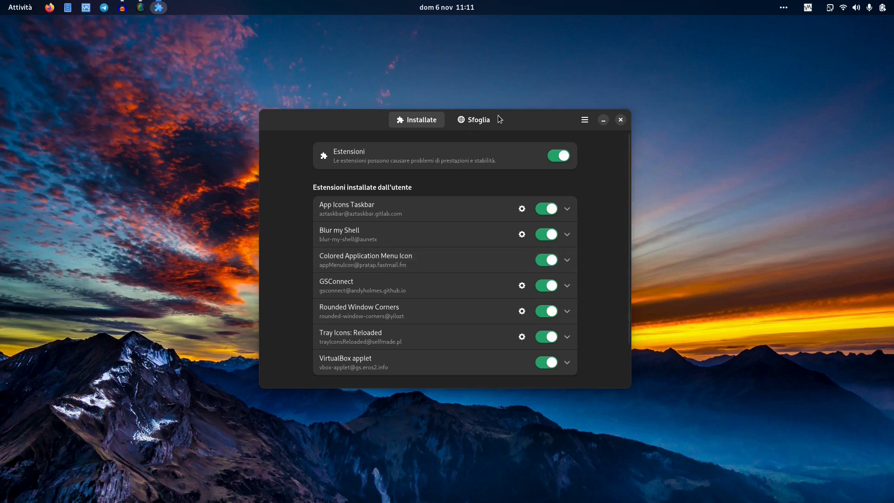
Search the online extensions for ddterm.
{"action": "left_click", "coordinate": [477, 120]}
{"action": "left_click", "coordinate": [363, 201]}
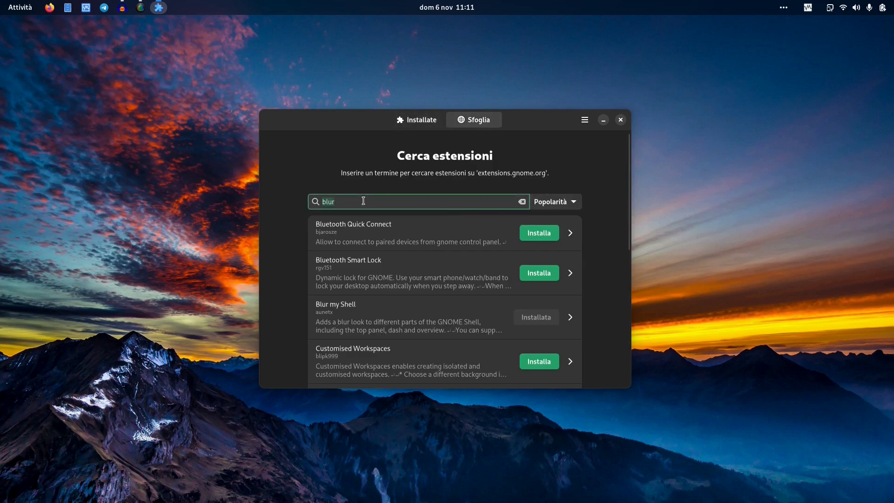
{"action": "type", "text": "ddterm"}
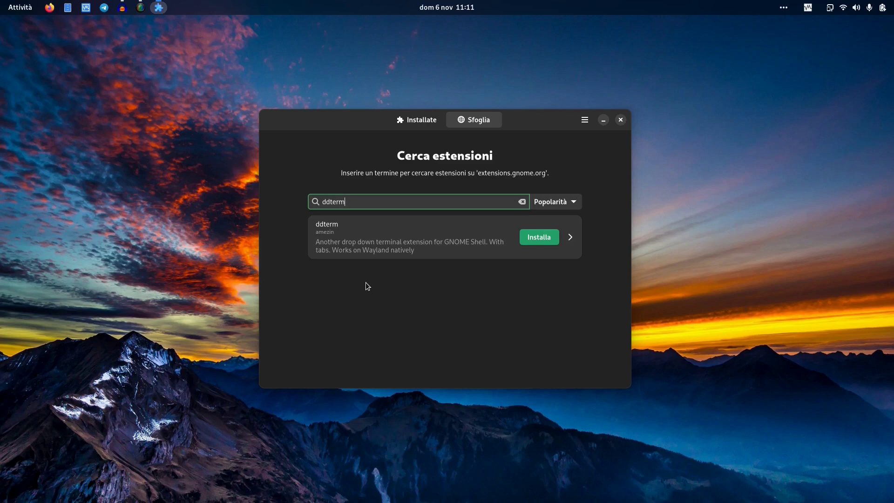
Launch a regular terminal window, move it off the extension search results, and close it.
{"action": "key", "text": "super"}
{"action": "type", "text": "co"}
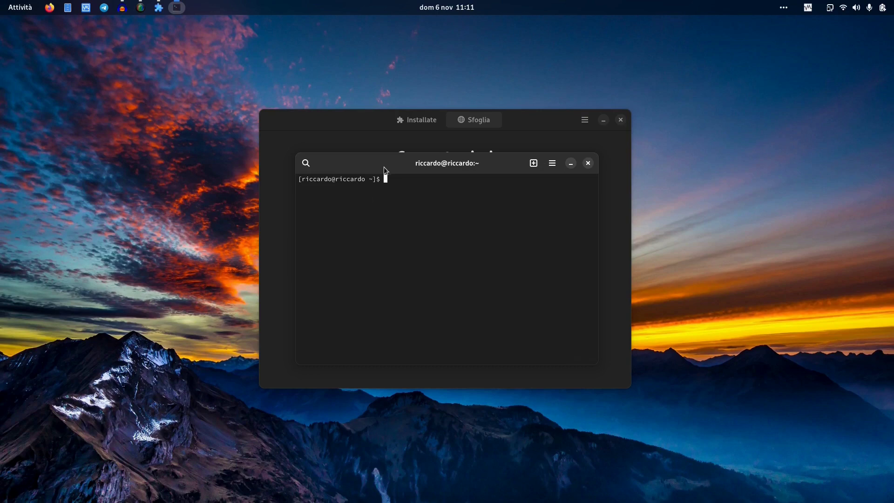
{"action": "left_click_drag", "start_coordinate": [383, 166], "coordinate": [321, 131]}
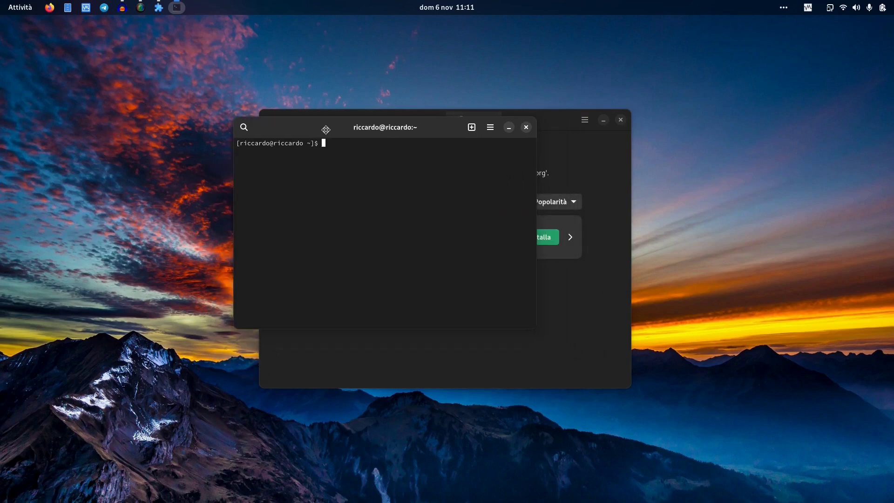
{"action": "left_click", "coordinate": [526, 127]}
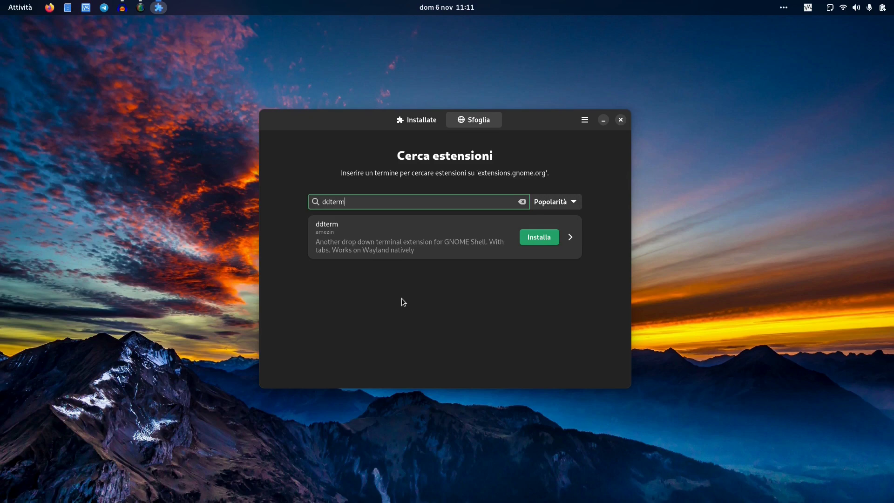
Search the installed applications for "yak" and "gu" to look for drop-down terminals, and return to the extension search.
{"action": "key", "text": "super"}
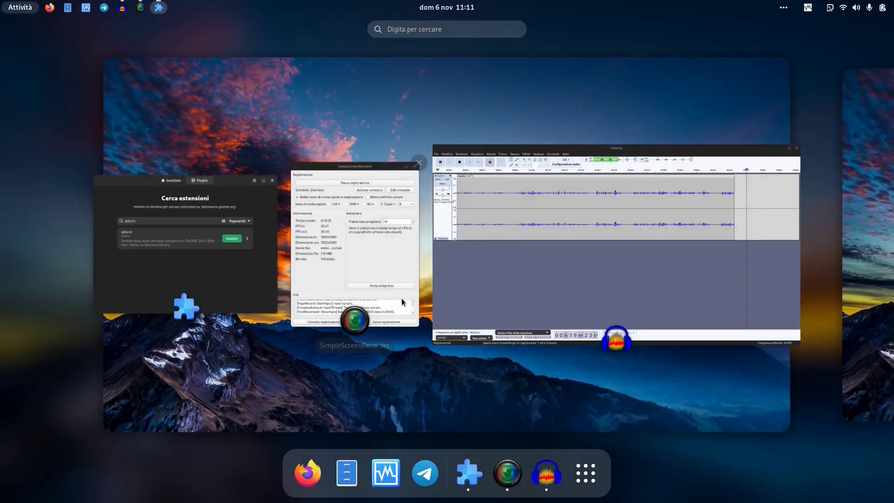
{"action": "type", "text": "yajk"}
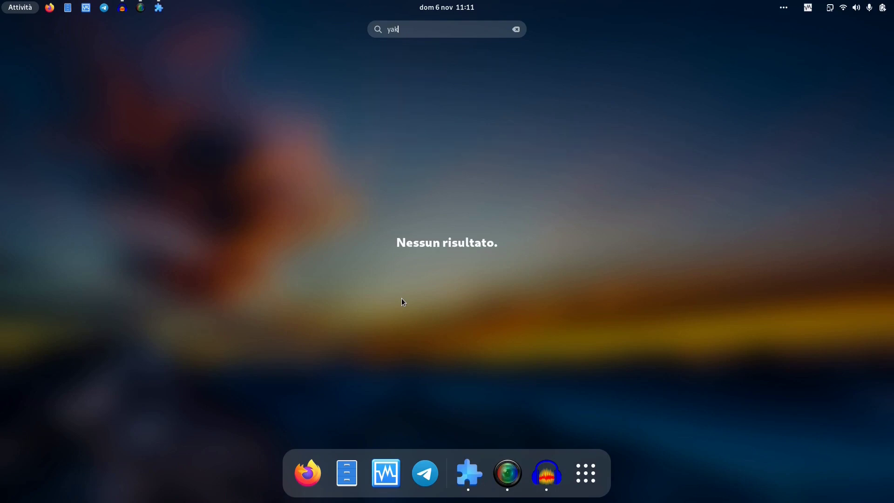
{"action": "key", "text": "Escape"}
{"action": "type", "text": "gu"}
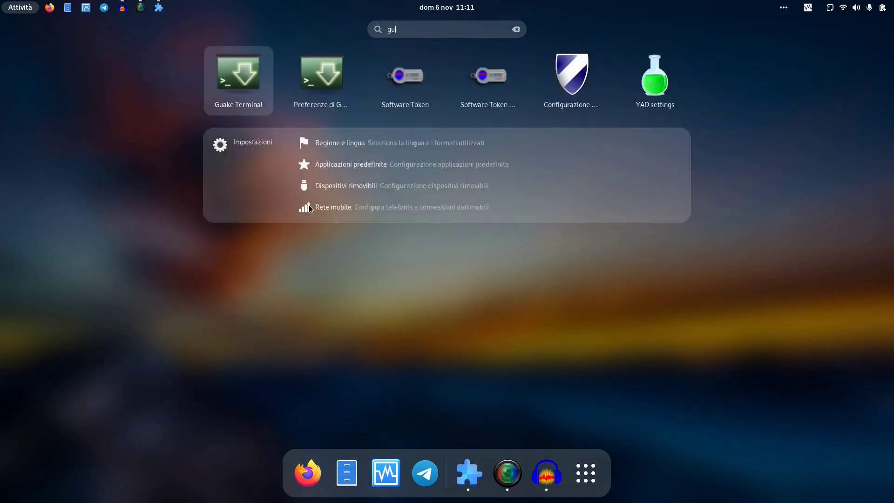
{"action": "left_click", "coordinate": [299, 276]}
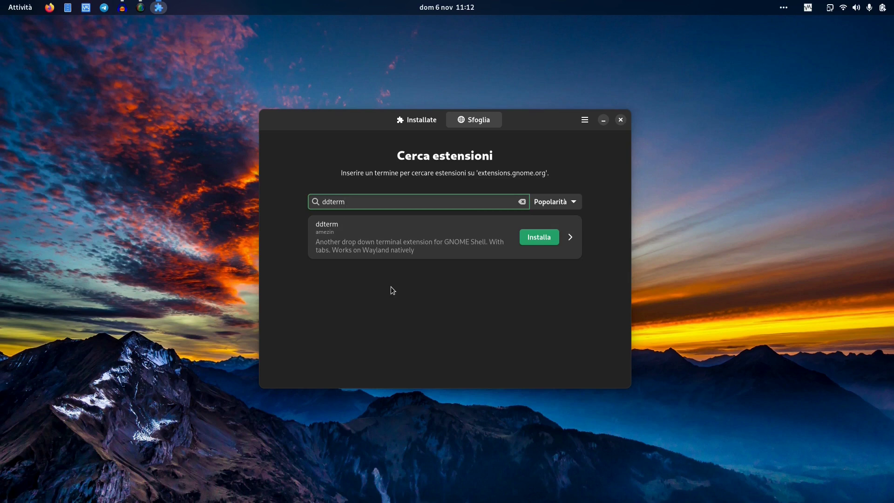
Search the online extensions for "logo" and install the Logo Menu extension.
{"action": "key", "text": "BackSpace"}
{"action": "key", "text": "BackSpace"}
{"action": "key", "text": "BackSpace"}
{"action": "key", "text": "BackSpace"}
{"action": "key", "text": "BackSpace"}
{"action": "key", "text": "BackSpace"}
{"action": "type", "text": "log"}
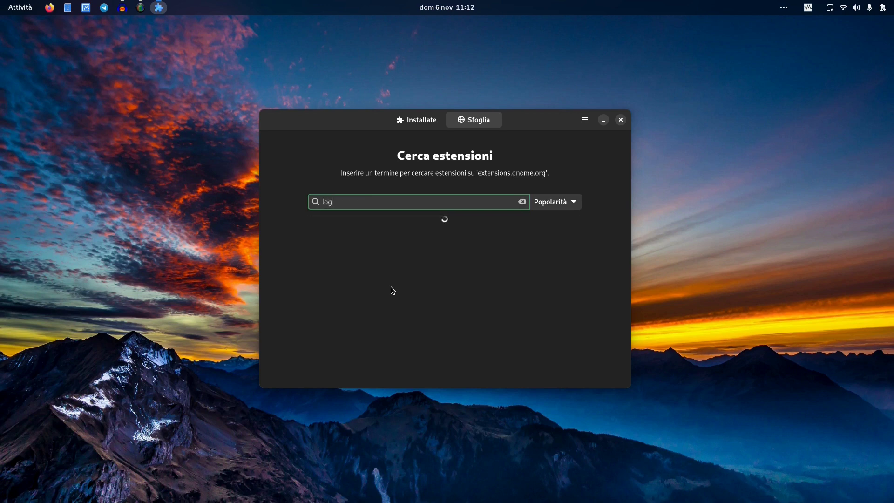
{"action": "type", "text": "o"}
{"action": "left_click", "coordinate": [523, 238]}
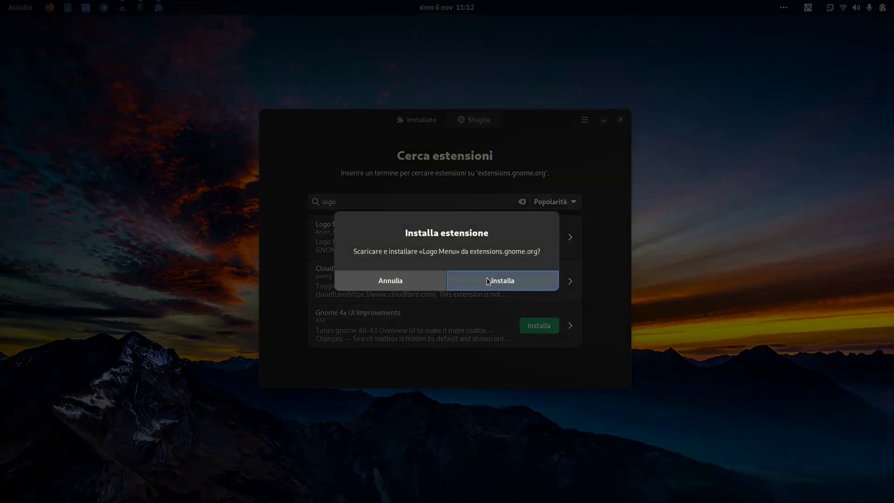
{"action": "left_click", "coordinate": [488, 280]}
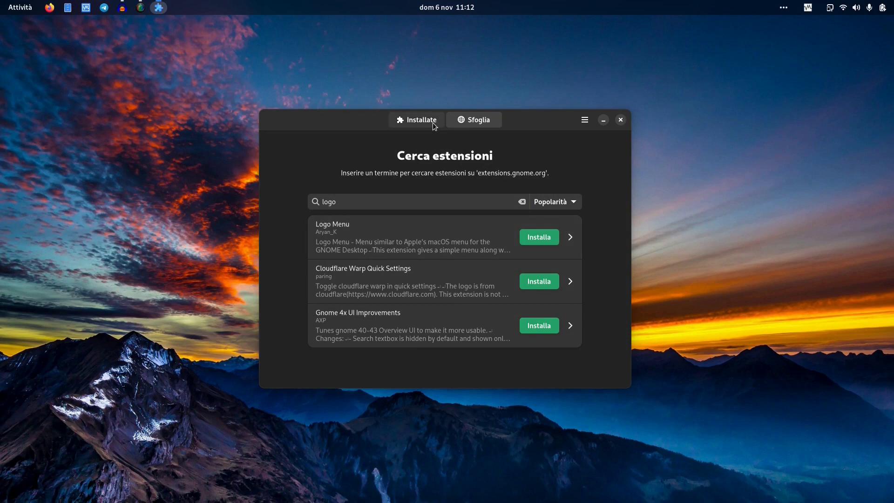
View Logo Menu's details among the installed extensions, then open its preferences and place them over the extension list.
{"action": "left_click", "coordinate": [401, 116]}
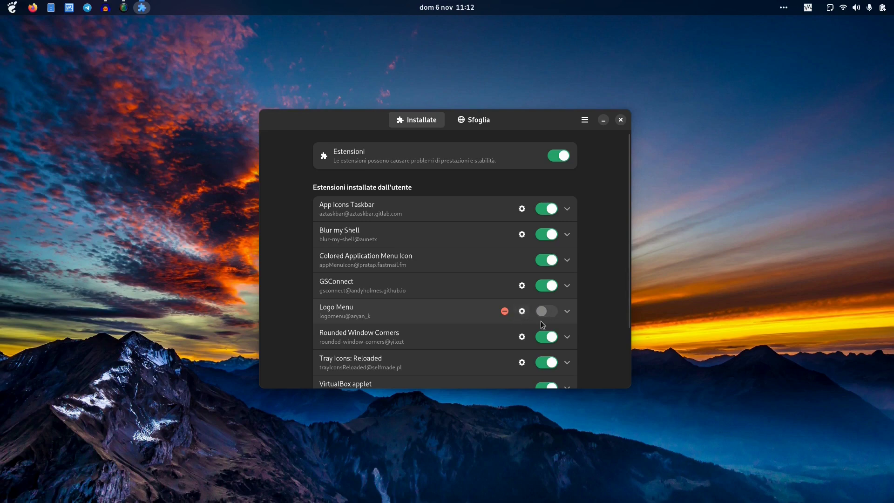
{"action": "left_click", "coordinate": [567, 312]}
{"action": "scroll", "coordinate": [565, 311], "scroll_direction": "down", "scroll_amount": 5}
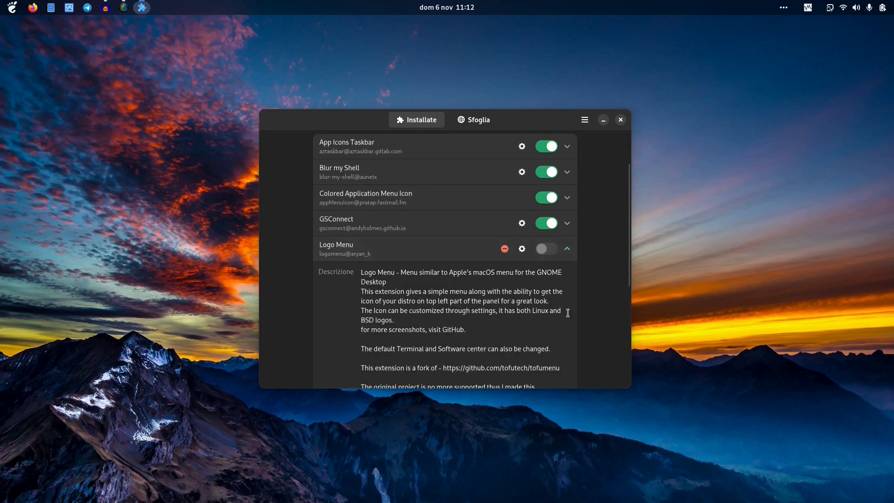
{"action": "left_click", "coordinate": [522, 155]}
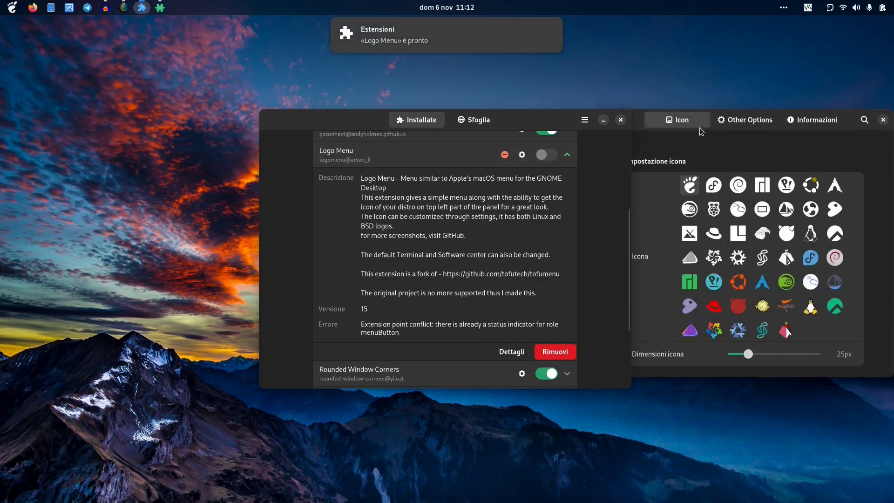
{"action": "left_click_drag", "start_coordinate": [633, 127], "coordinate": [369, 98]}
Try the monochrome distribution logos as the panel icon, from Arch and GNOME through Fedora, Debian, Manjaro and Pop!_OS to Ubuntu.
{"action": "left_click", "coordinate": [512, 158]}
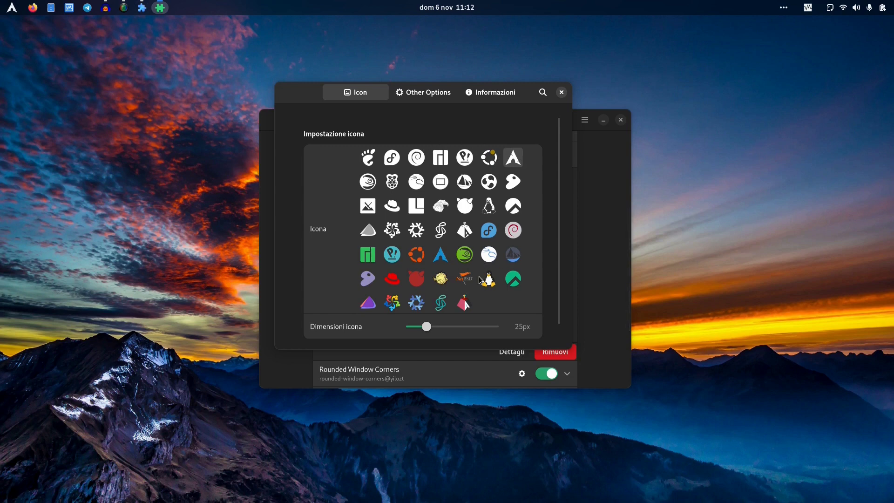
{"action": "left_click", "coordinate": [365, 155]}
{"action": "left_click", "coordinate": [398, 166]}
{"action": "left_click", "coordinate": [416, 161]}
{"action": "left_click", "coordinate": [440, 164]}
{"action": "left_click", "coordinate": [461, 161]}
{"action": "left_click", "coordinate": [487, 164]}
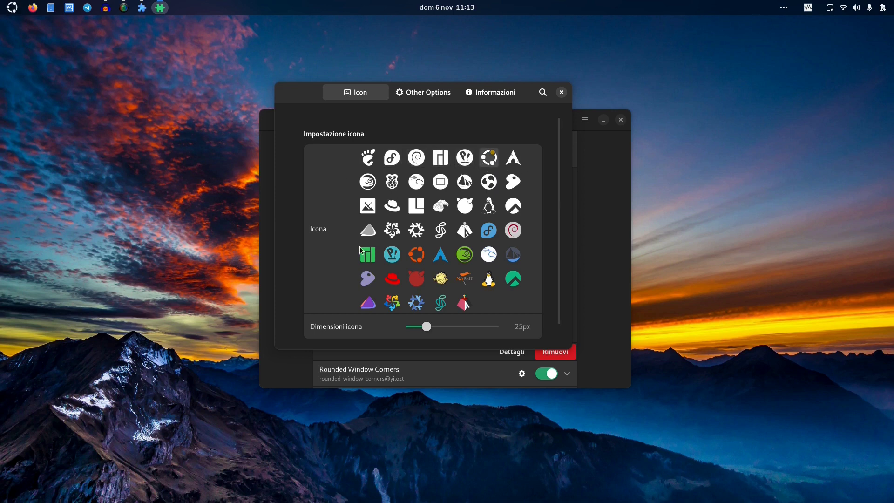
Try the coloured logos as the panel icon, including Arch, the BSD logos and the Linux penguin.
{"action": "left_click", "coordinate": [444, 256]}
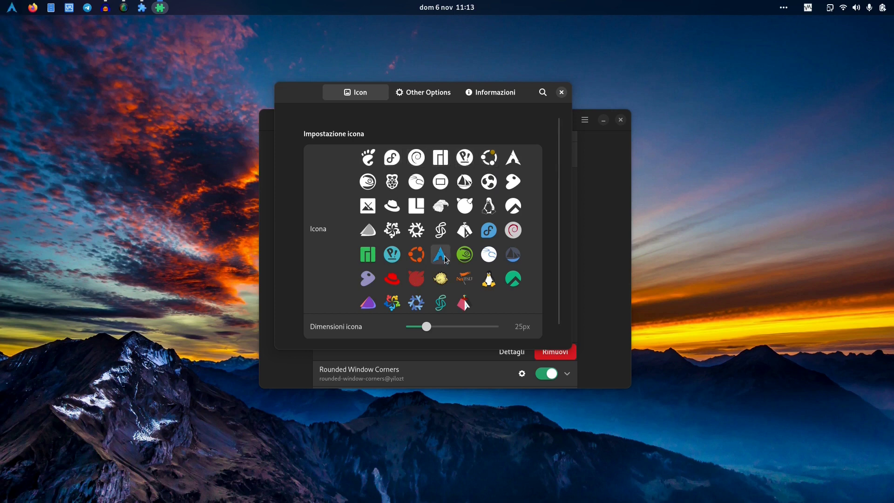
{"action": "left_click", "coordinate": [440, 280]}
{"action": "left_click", "coordinate": [416, 278]}
{"action": "left_click", "coordinate": [440, 279]}
{"action": "left_click", "coordinate": [464, 283]}
{"action": "left_click", "coordinate": [488, 283]}
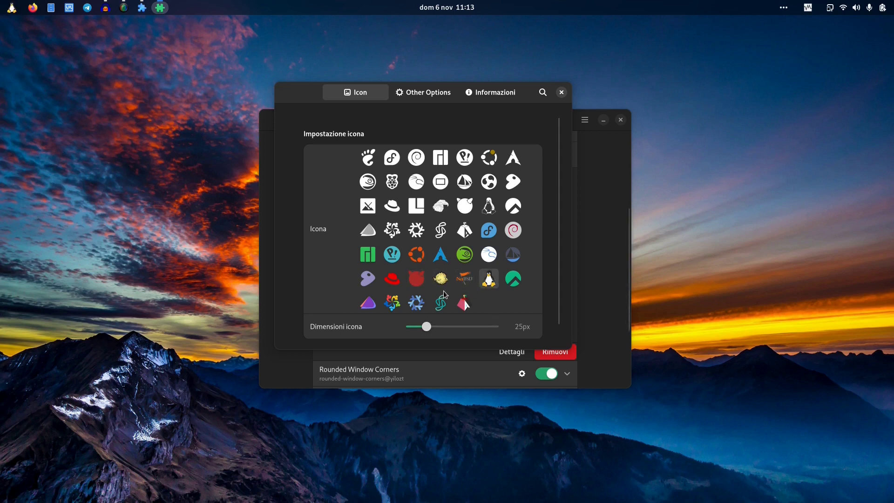
Set the panel icon to the green Manjaro logo, comparing it with the monochrome version.
{"action": "left_click", "coordinate": [371, 251]}
{"action": "left_click", "coordinate": [12, 8]}
{"action": "left_click", "coordinate": [11, 7]}
{"action": "left_click", "coordinate": [440, 158]}
{"action": "left_click", "coordinate": [365, 256]}
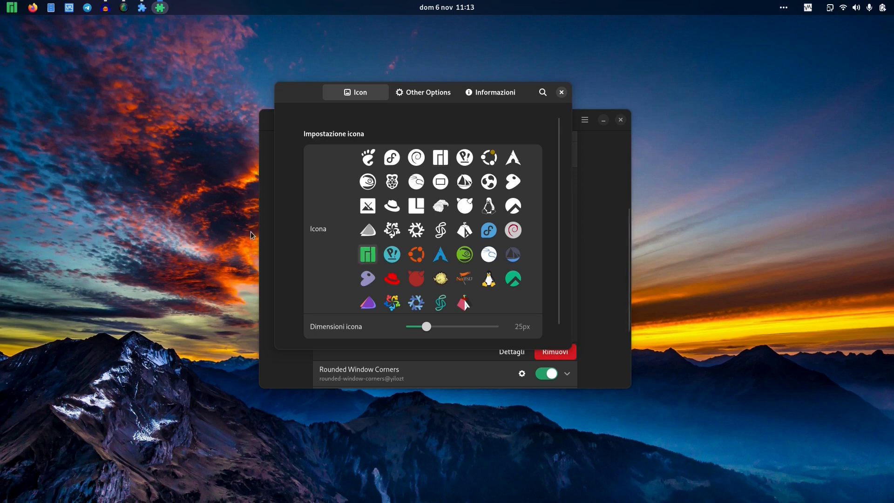
Try an icon size of 24 px for Logo Menu and close its preferences.
{"action": "scroll", "coordinate": [429, 333], "scroll_direction": "down", "scroll_amount": 5}
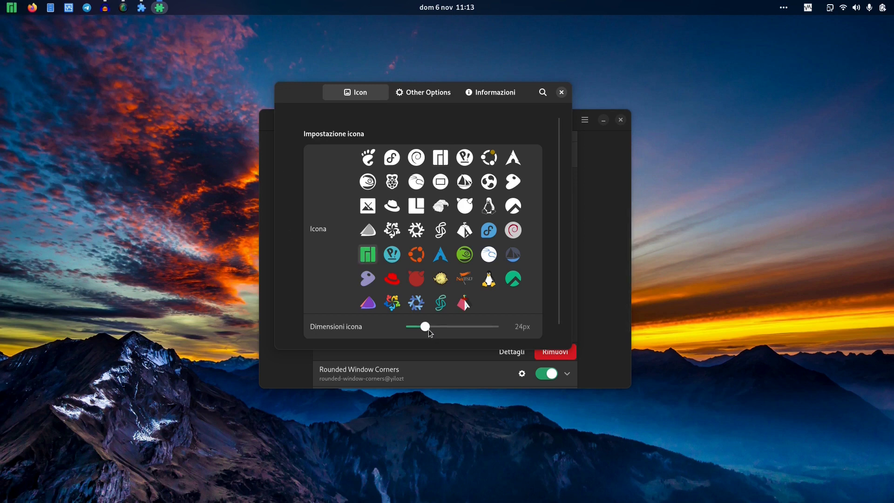
{"action": "scroll", "coordinate": [429, 333], "scroll_direction": "up", "scroll_amount": 1}
{"action": "left_click", "coordinate": [561, 92]}
Open the system information from the logo menu, look through it, and close it.
{"action": "left_click", "coordinate": [11, 8]}
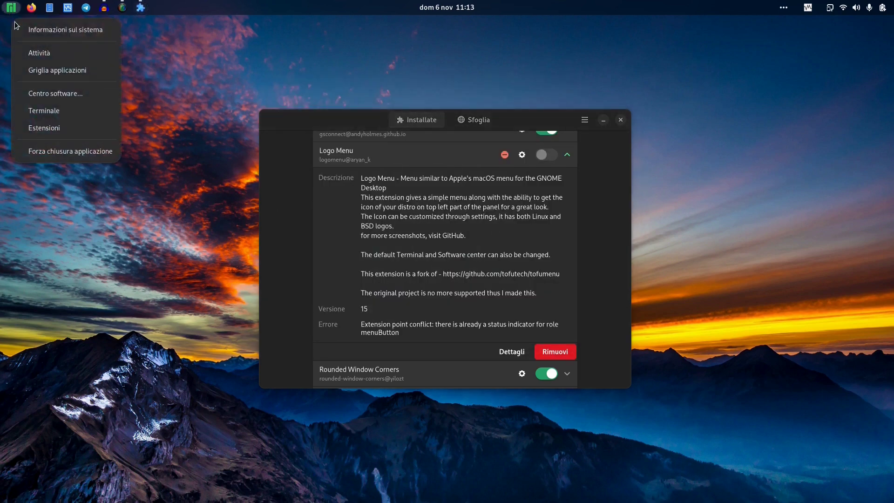
{"action": "left_click", "coordinate": [32, 28]}
{"action": "left_click_drag", "start_coordinate": [546, 124], "coordinate": [541, 109]}
{"action": "scroll", "coordinate": [530, 279], "scroll_direction": "down", "scroll_amount": 5}
{"action": "left_click", "coordinate": [660, 106]}
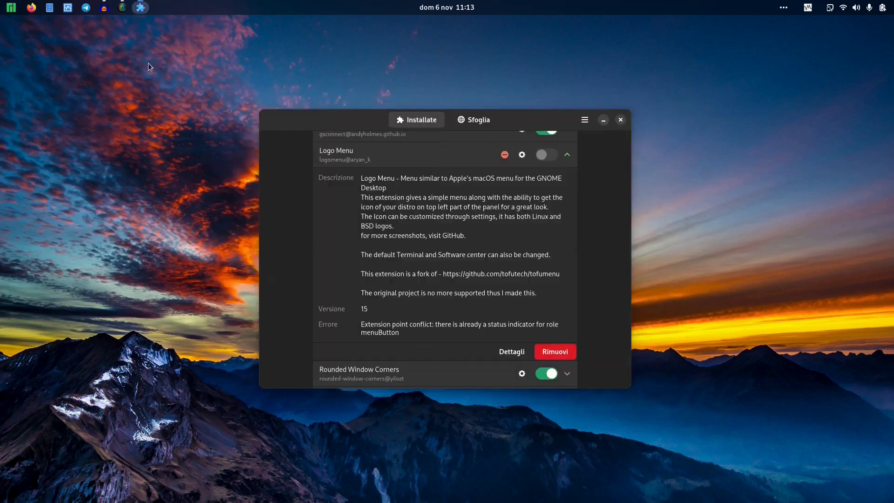
Show the activities overview and the application grid from the logo menu, returning to the desktop each time.
{"action": "left_click", "coordinate": [11, 7]}
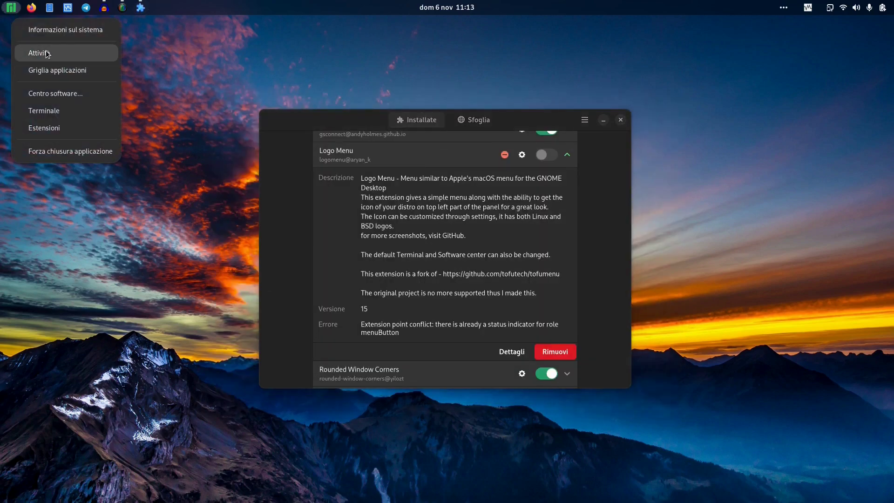
{"action": "left_click", "coordinate": [46, 51]}
{"action": "left_click", "coordinate": [186, 242]}
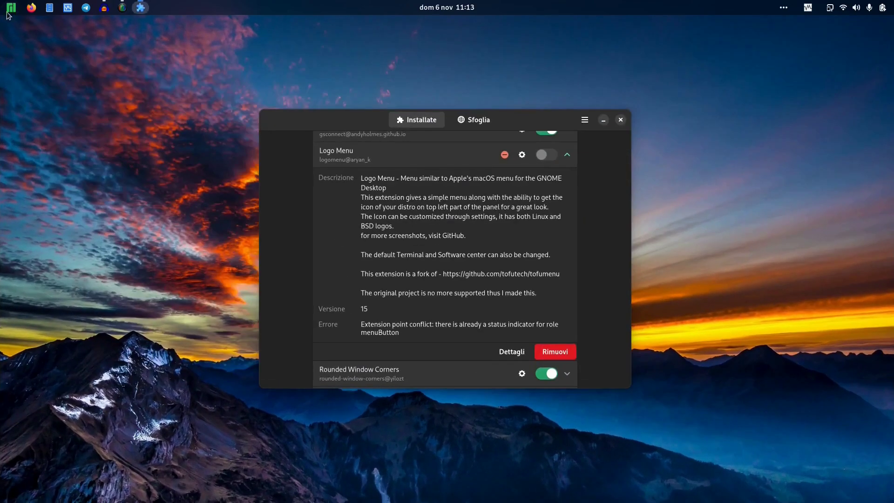
{"action": "left_click", "coordinate": [11, 8]}
{"action": "left_click", "coordinate": [65, 74]}
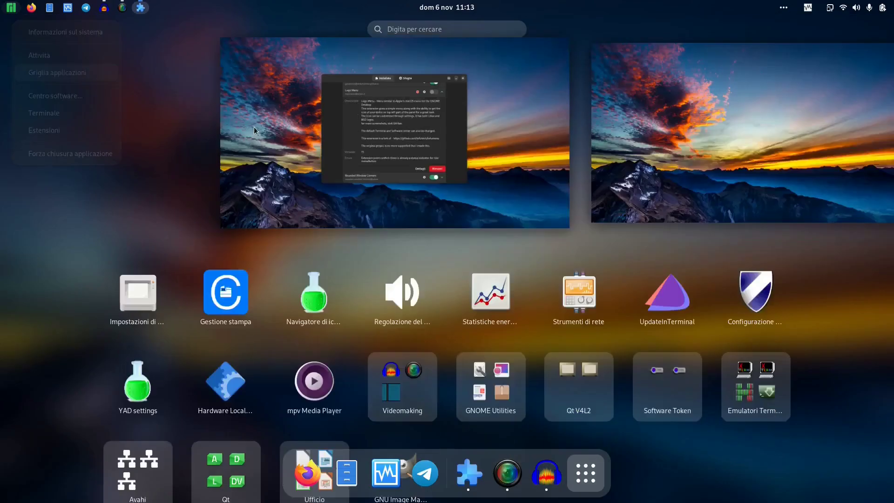
{"action": "left_click", "coordinate": [113, 77]}
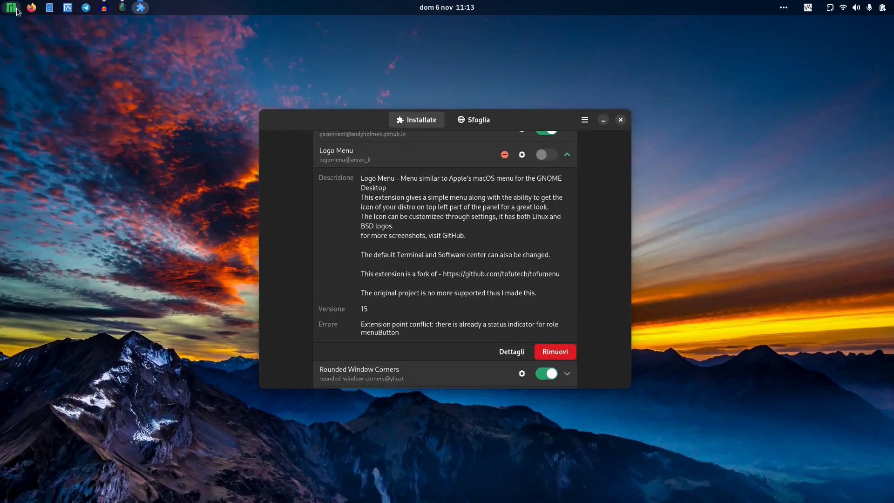
Try the Centro software, Terminale and Estensioni entries of the logo menu, dismissing the notifications in between.
{"action": "left_click", "coordinate": [11, 8]}
{"action": "left_click", "coordinate": [38, 89]}
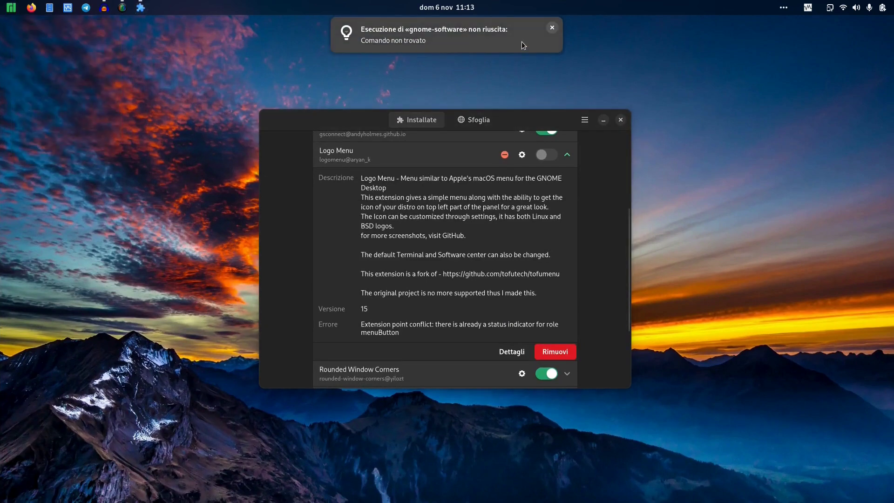
{"action": "left_click", "coordinate": [551, 27]}
{"action": "left_click", "coordinate": [14, 9]}
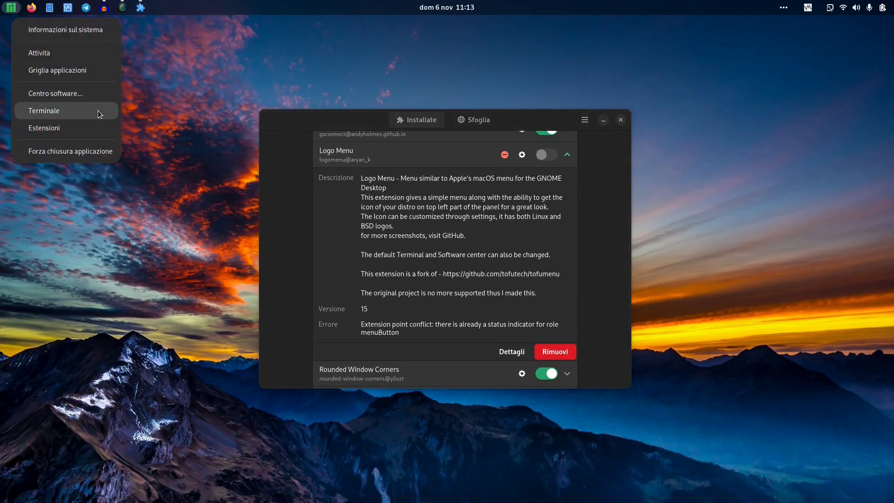
{"action": "left_click", "coordinate": [85, 107]}
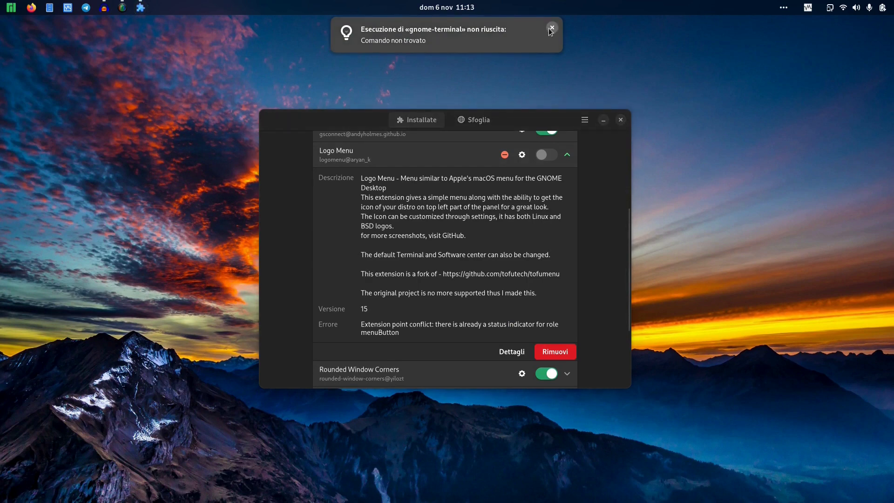
{"action": "left_click", "coordinate": [11, 8]}
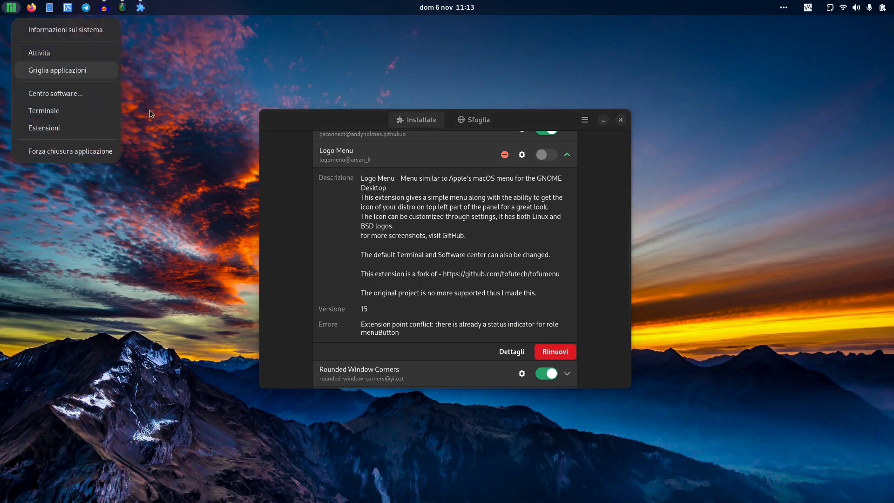
{"action": "left_click", "coordinate": [85, 128]}
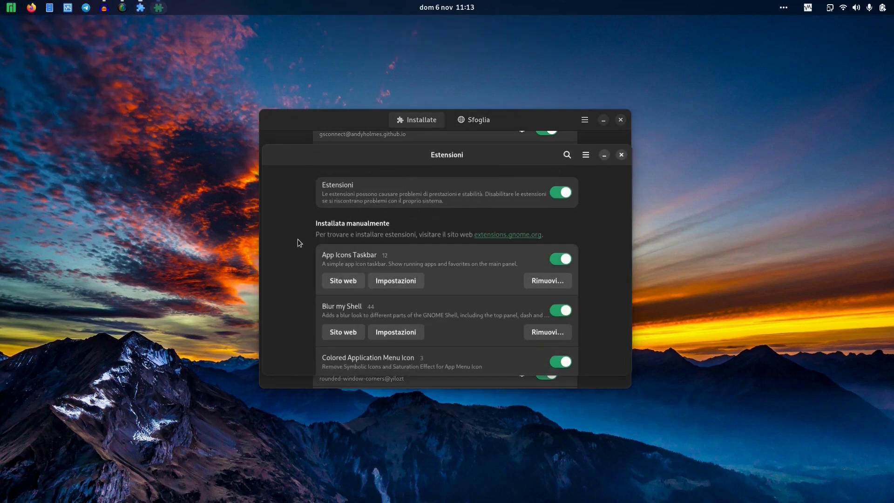
Force-quit the Extension Manager window using the logo menu's Forza chiusura applicazione entry.
{"action": "left_click", "coordinate": [12, 8]}
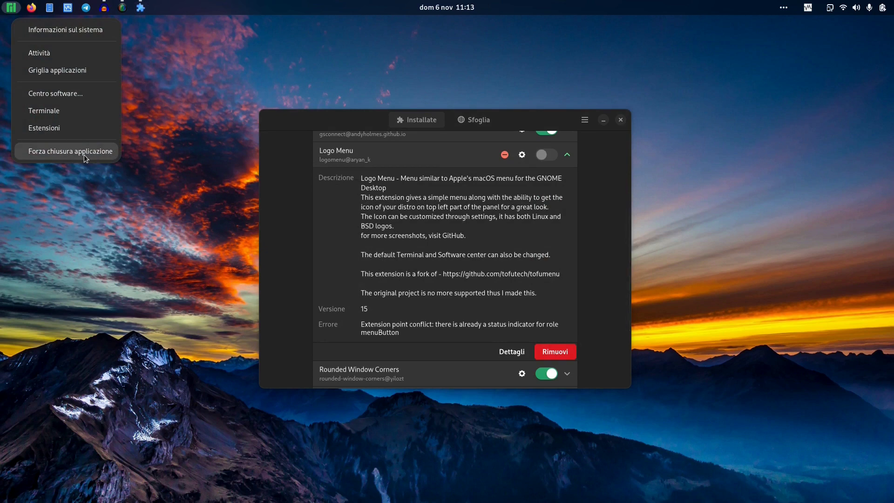
{"action": "left_click", "coordinate": [35, 152]}
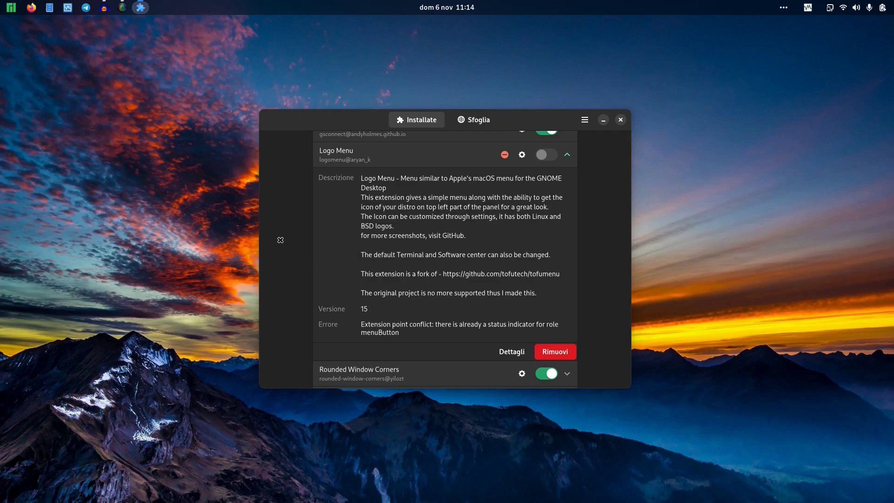
{"action": "left_click", "coordinate": [363, 129]}
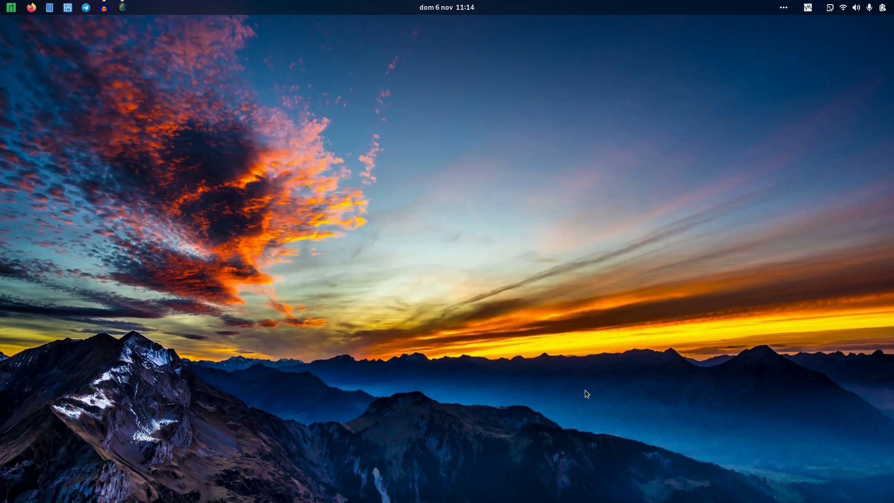
Relaunch Extension Manager by searching the applications for "est".
{"action": "key", "text": "super"}
{"action": "type", "text": "est"}
{"action": "key", "text": "Return"}
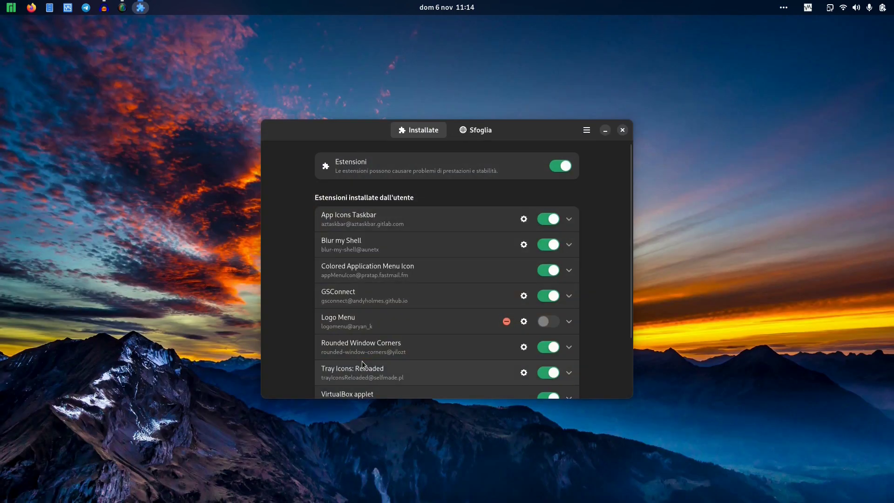
Remove the Logo Menu extension from the installed extensions and confirm the removal.
{"action": "left_click", "coordinate": [568, 321]}
{"action": "scroll", "coordinate": [566, 359], "scroll_direction": "down", "scroll_amount": 5}
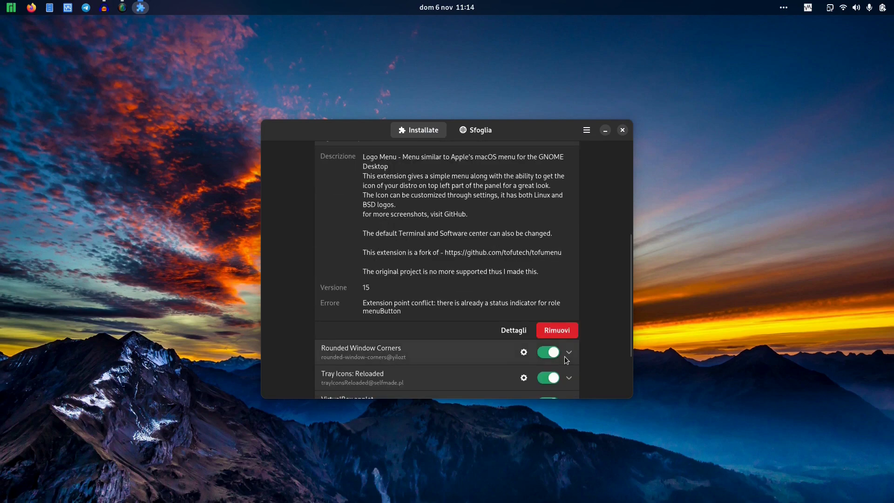
{"action": "left_click", "coordinate": [562, 331]}
{"action": "left_click", "coordinate": [484, 276]}
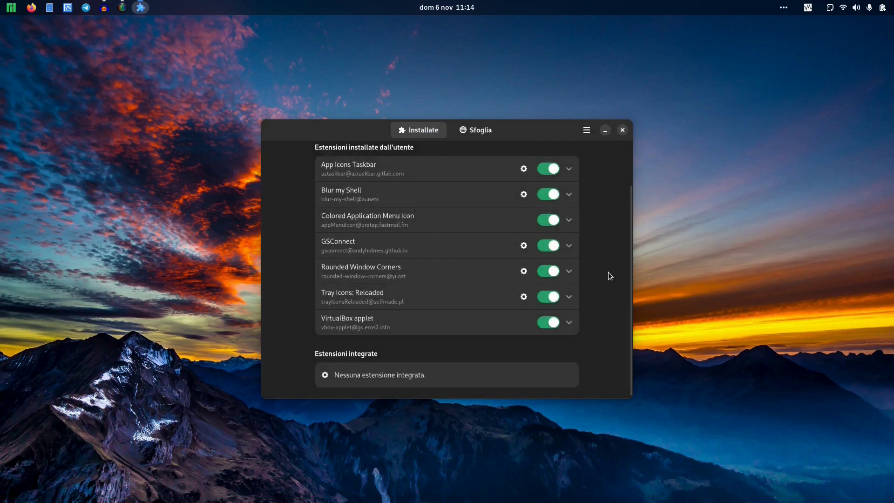
{"action": "scroll", "coordinate": [602, 277], "scroll_direction": "up", "scroll_amount": 2}
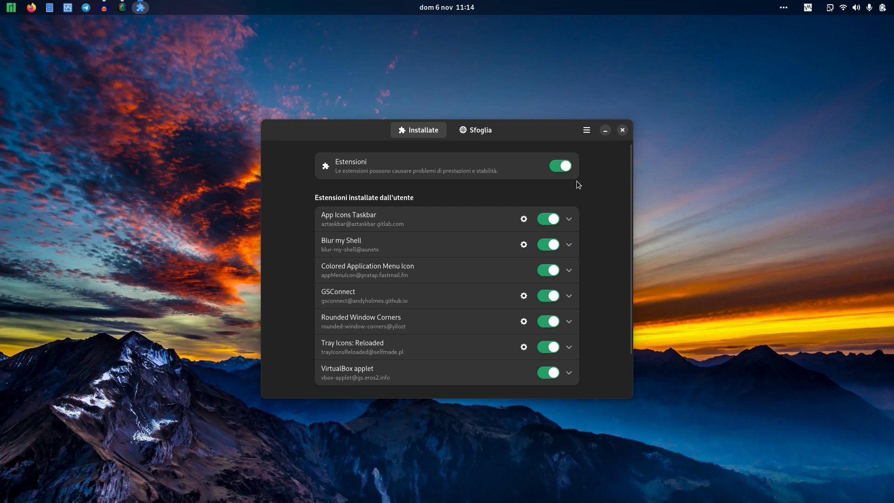